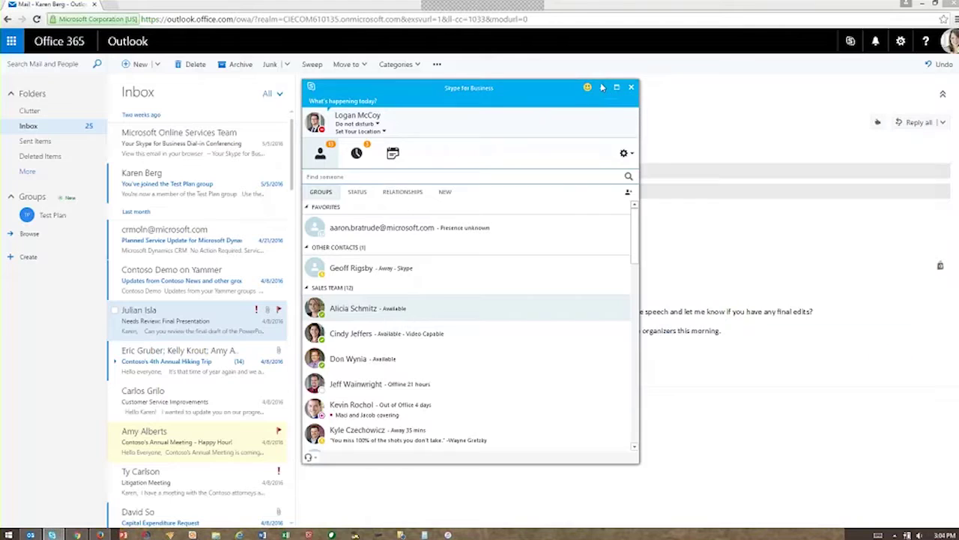
Step: Minimize the Skype for Business window and bring up the Office 365 app launcher
{"action": "left_click", "coordinate": [602, 88]}
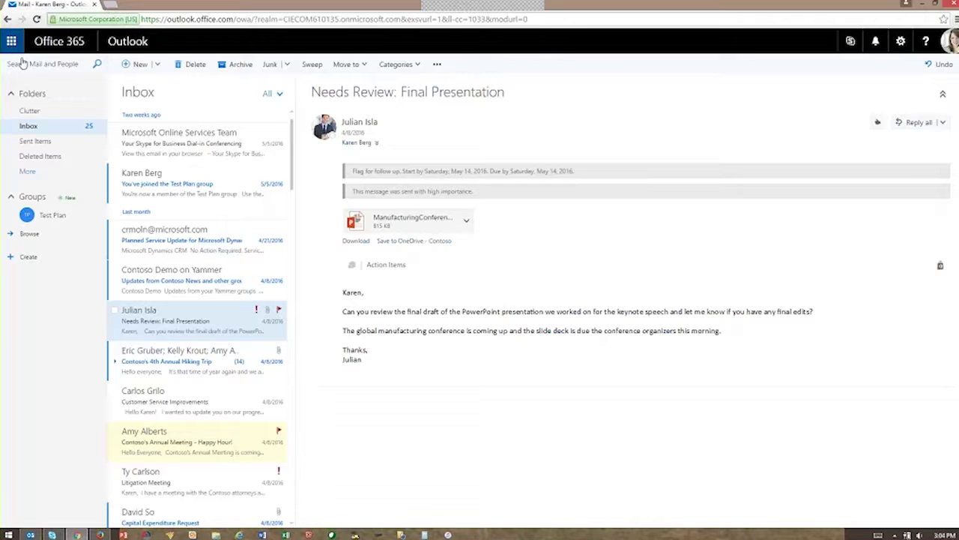
{"action": "left_click", "coordinate": [12, 42]}
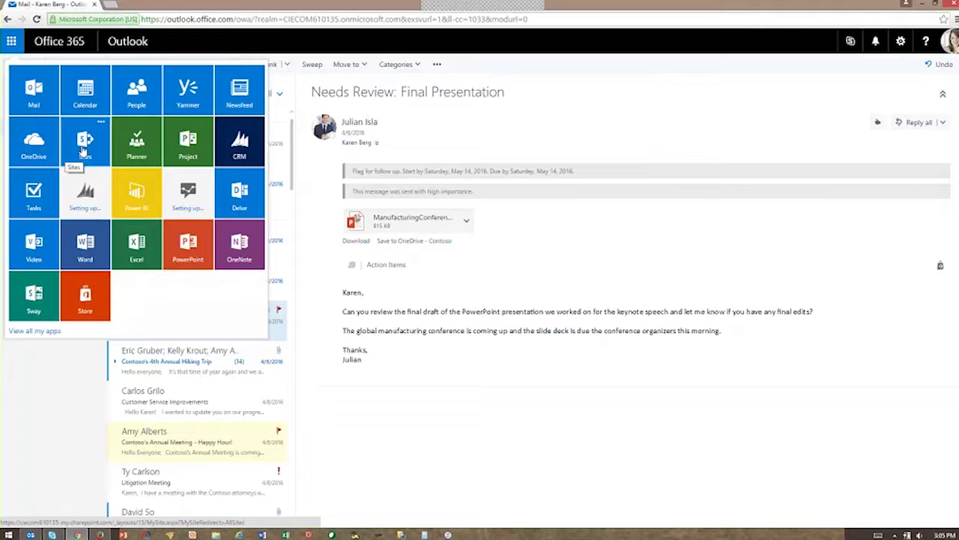
Step: Go to OneDrive Files, try selecting Store Visit Notebook and the Contoso presales report, then clear selection
{"action": "left_click", "coordinate": [33, 143]}
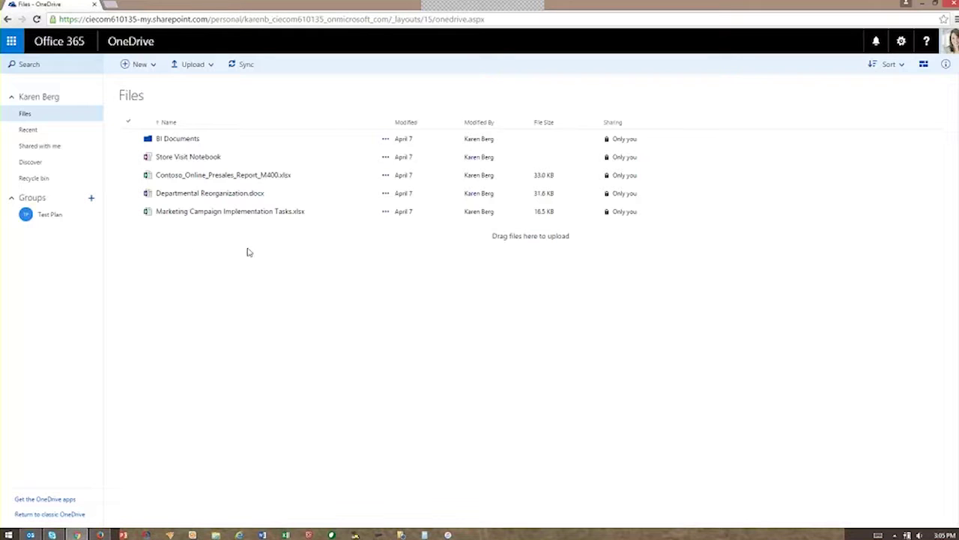
{"action": "left_click", "coordinate": [193, 158]}
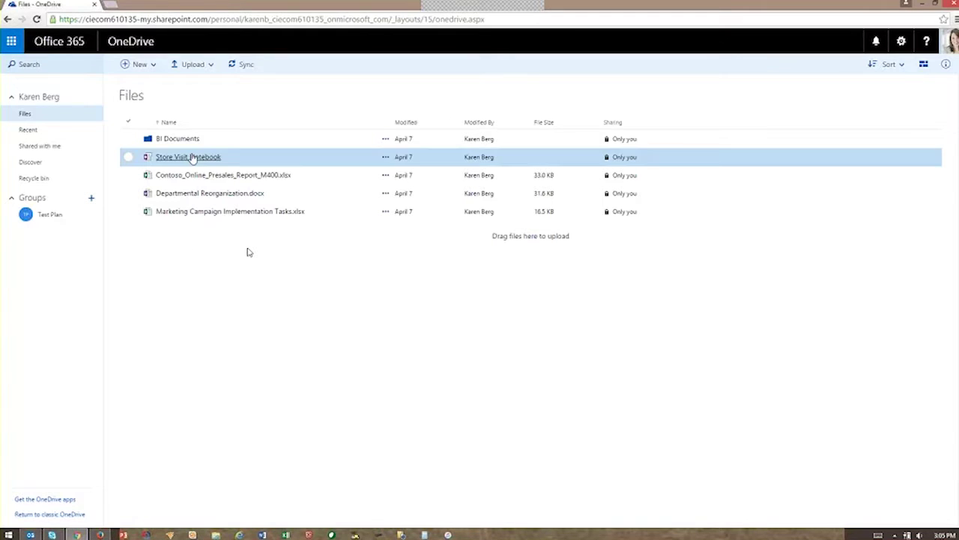
{"action": "left_click", "coordinate": [211, 182]}
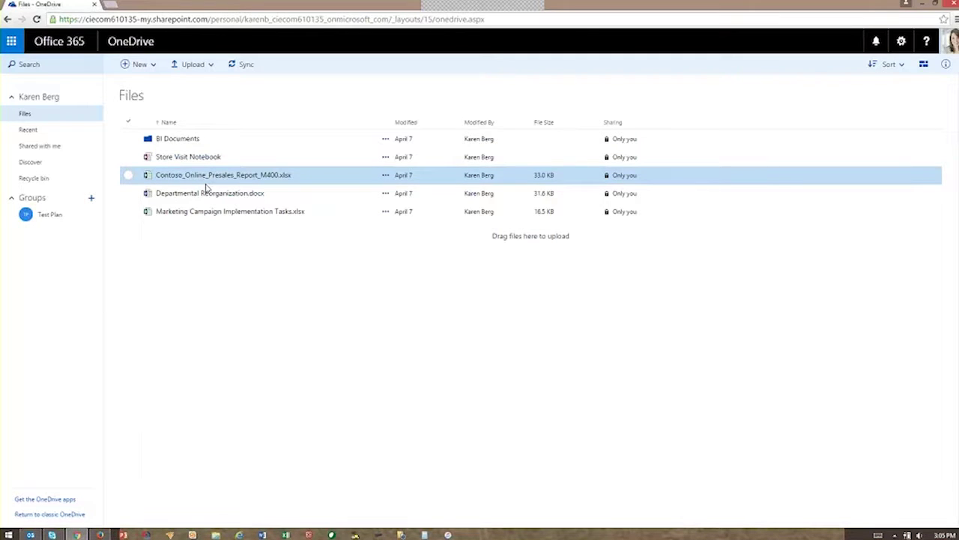
{"action": "left_click", "coordinate": [149, 78]}
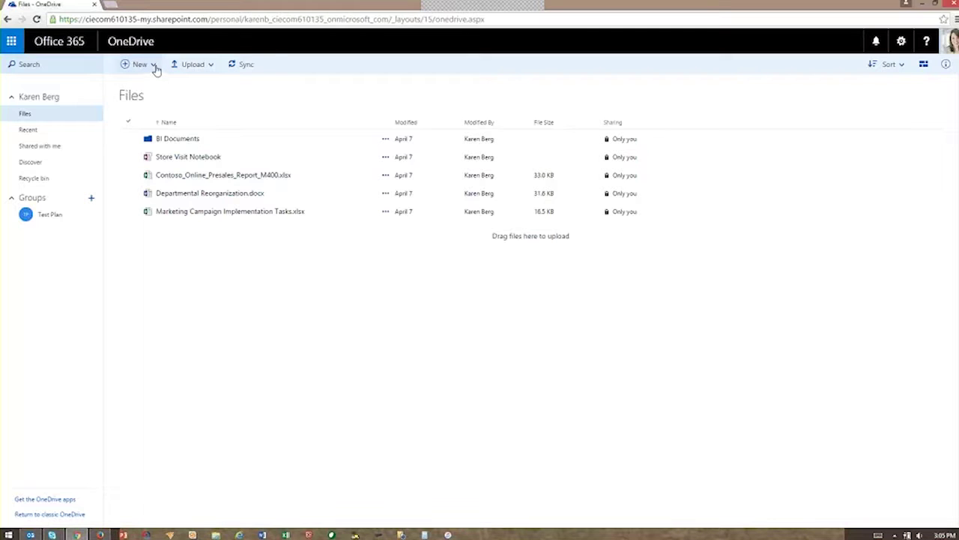
Step: Create a new Word document in OneDrive, then review the New and Upload menu options
{"action": "left_click", "coordinate": [154, 68]}
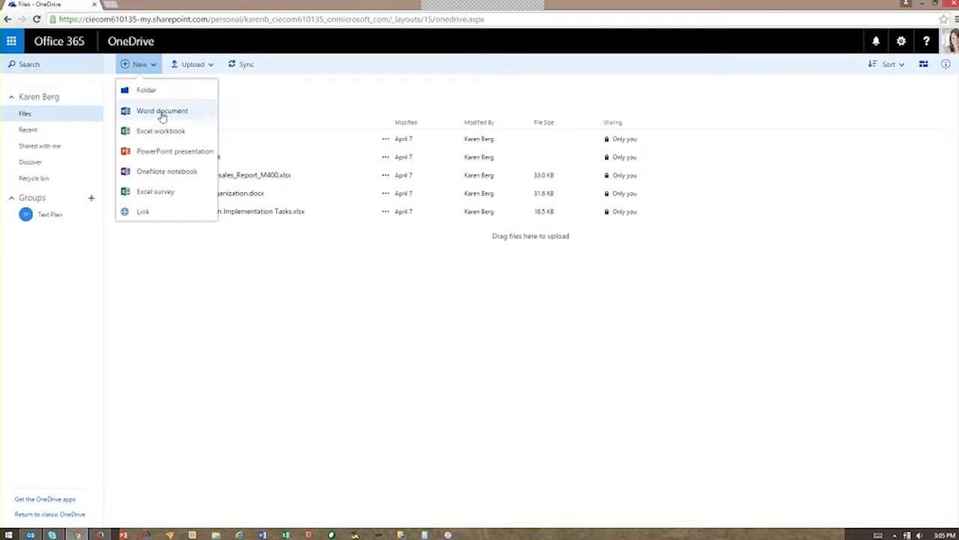
{"action": "left_click", "coordinate": [158, 110]}
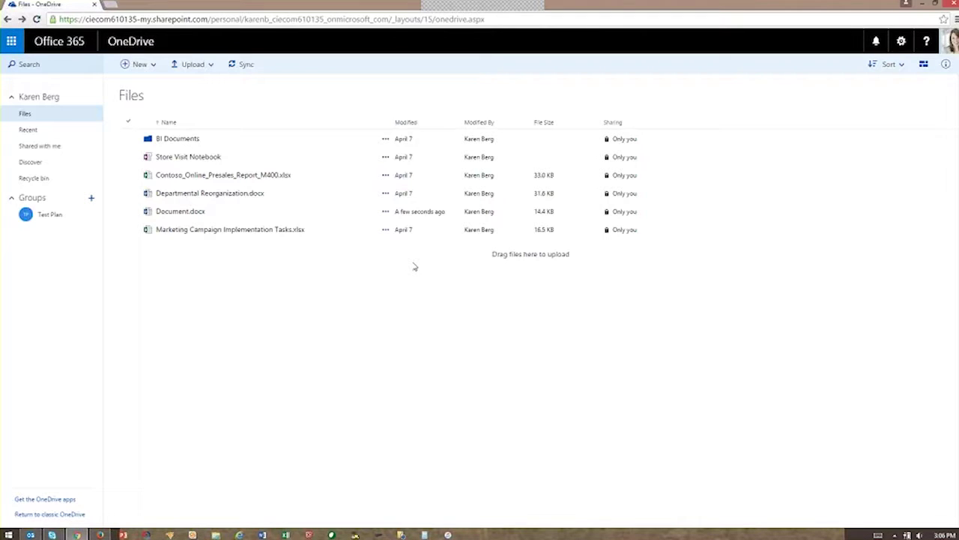
{"action": "left_click", "coordinate": [153, 65]}
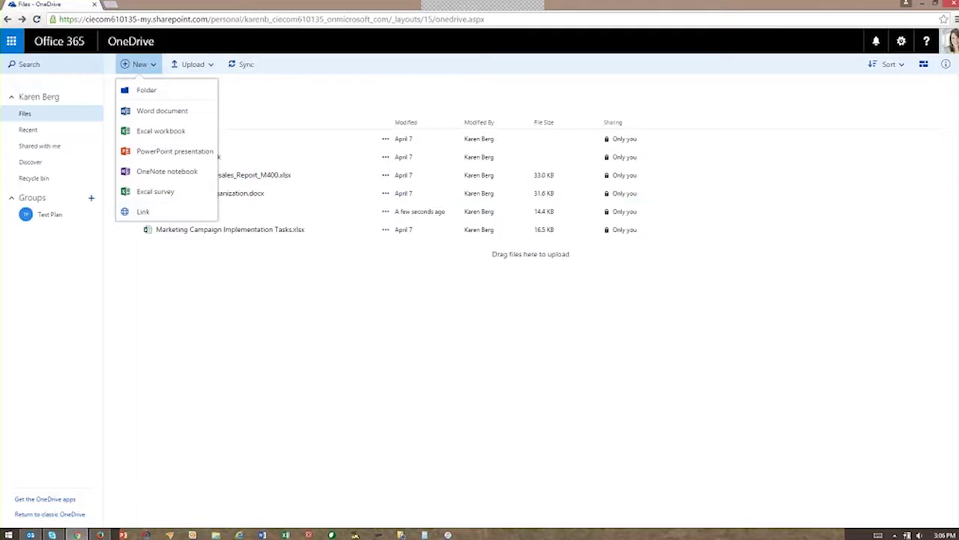
{"action": "left_click", "coordinate": [208, 66]}
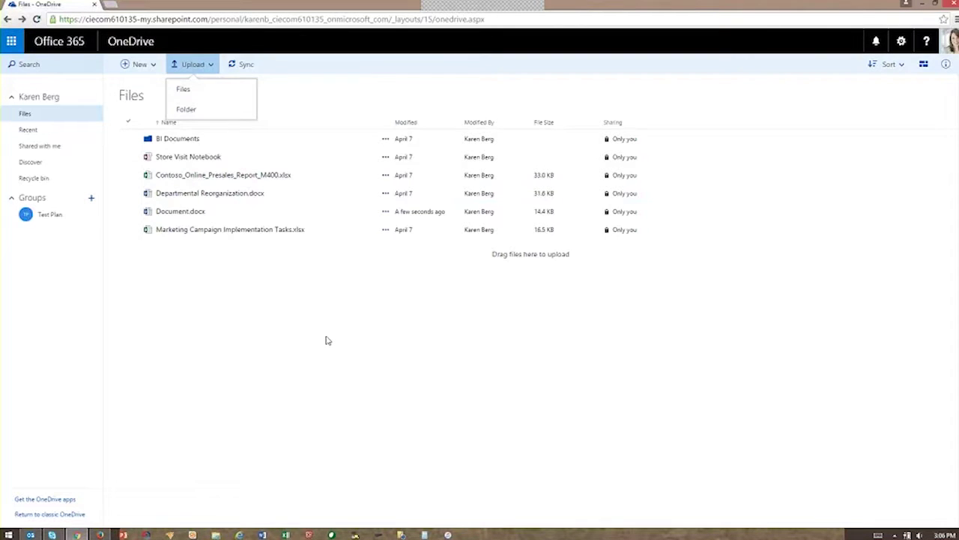
Step: Share Store Visit Notebook with edit rights to a colleague found by name
{"action": "left_click", "coordinate": [386, 162]}
{"action": "left_click", "coordinate": [387, 158]}
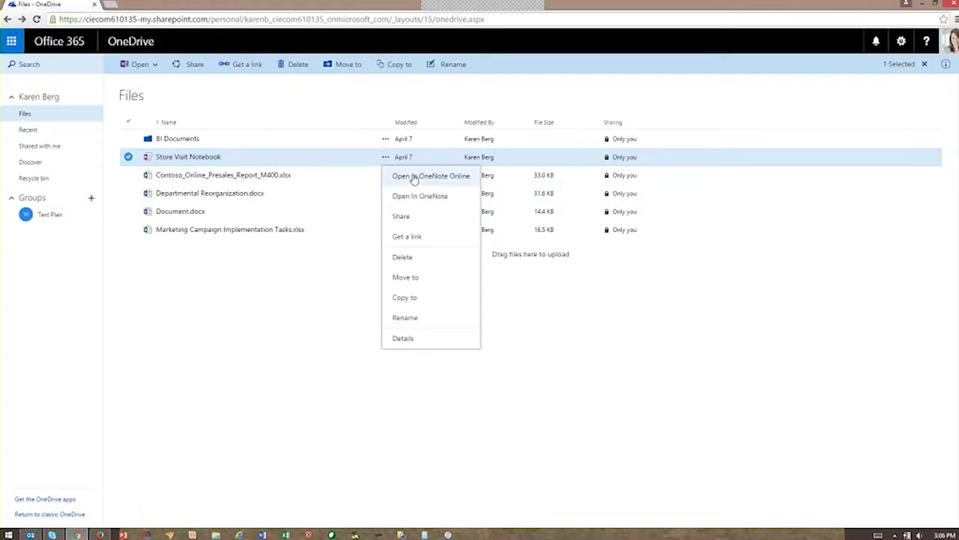
{"action": "left_click", "coordinate": [428, 218]}
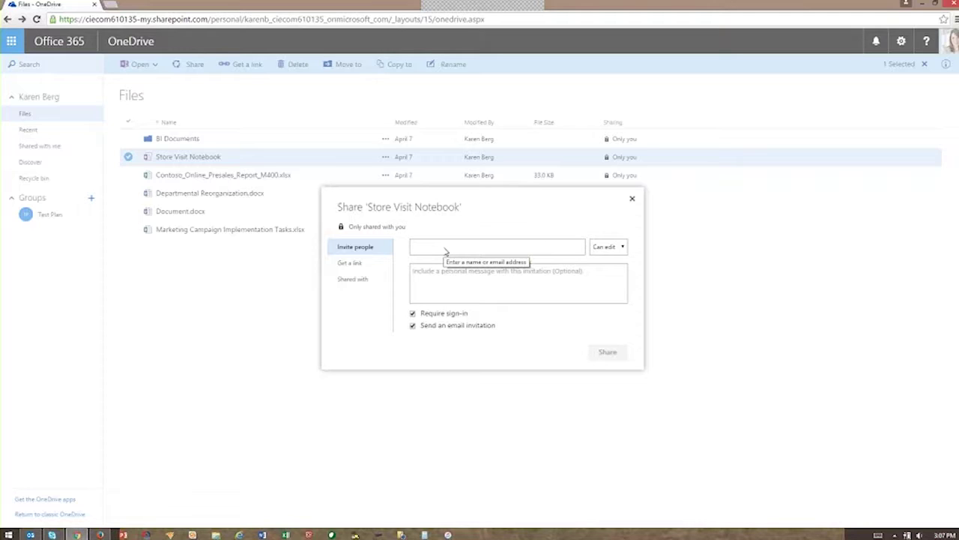
{"action": "type", "text": "alan"}
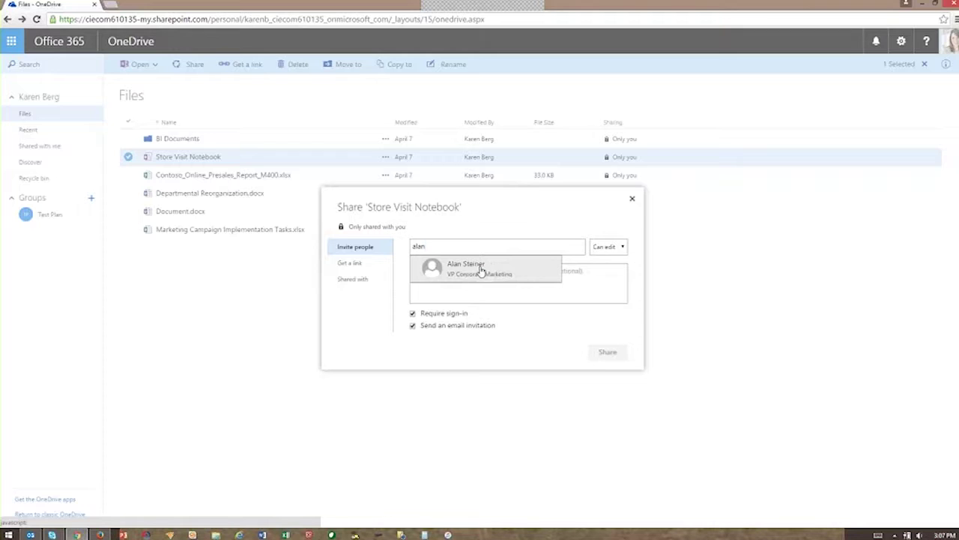
{"action": "left_click", "coordinate": [480, 266]}
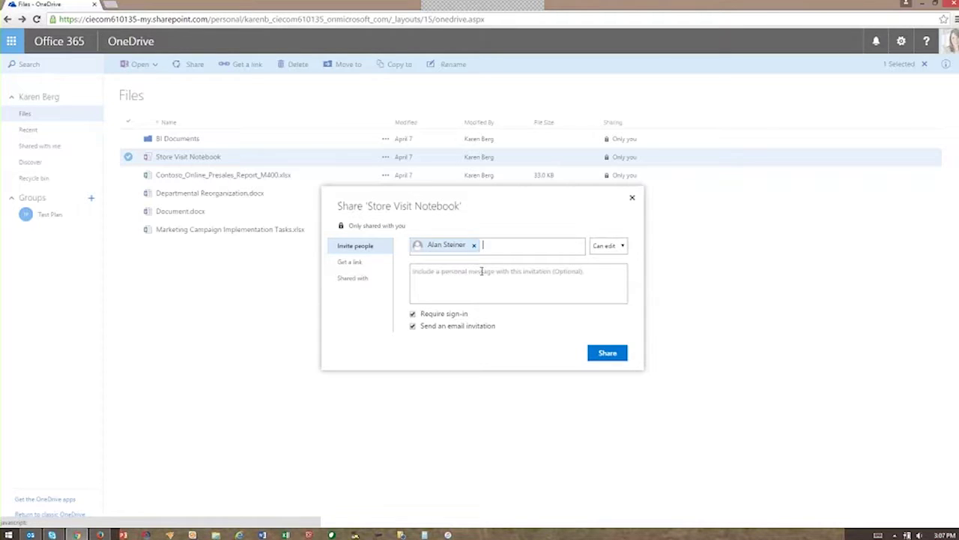
{"action": "left_click", "coordinate": [481, 272]}
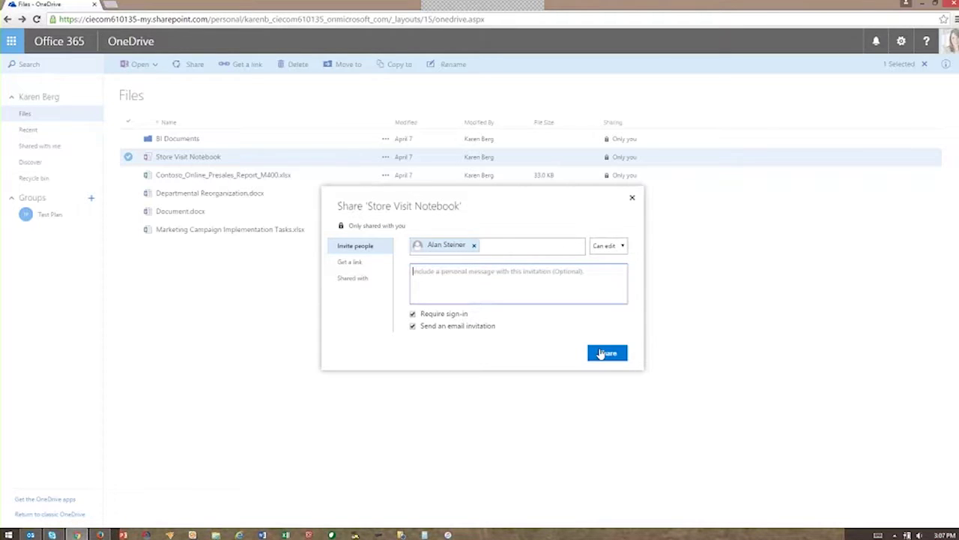
{"action": "left_click", "coordinate": [604, 354]}
{"action": "left_click", "coordinate": [613, 356]}
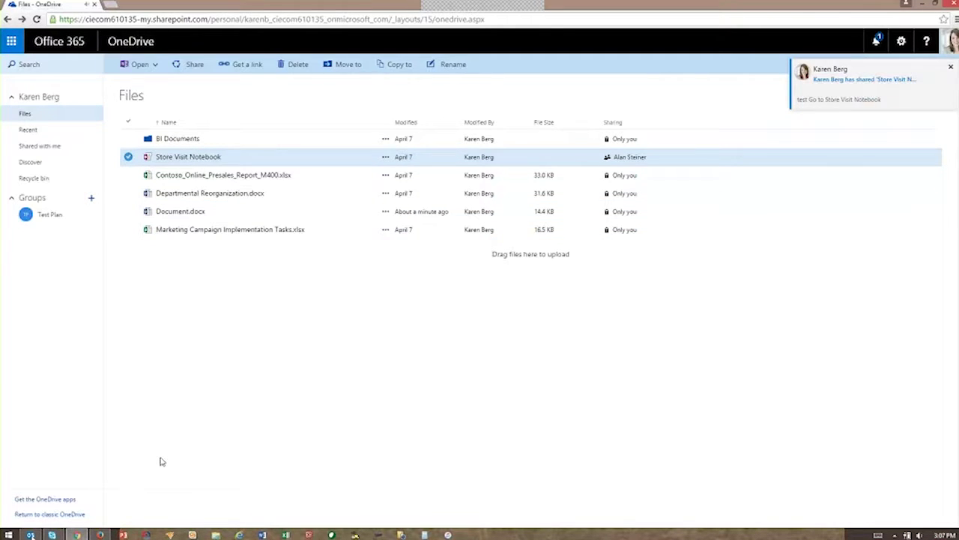
Step: In desktop Outlook, open the shared-notebook notification and follow its Store Visit Notebook link
{"action": "left_click", "coordinate": [33, 535]}
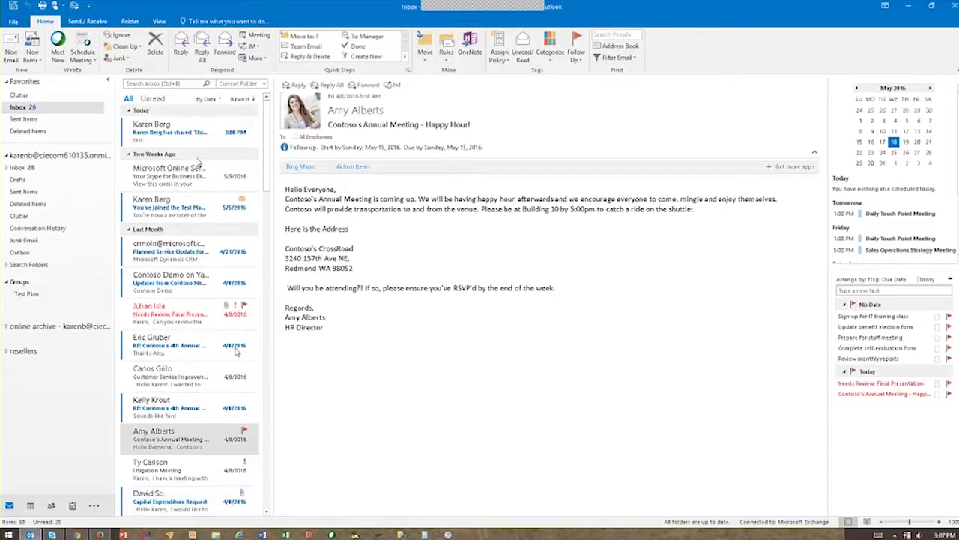
{"action": "left_click", "coordinate": [193, 144]}
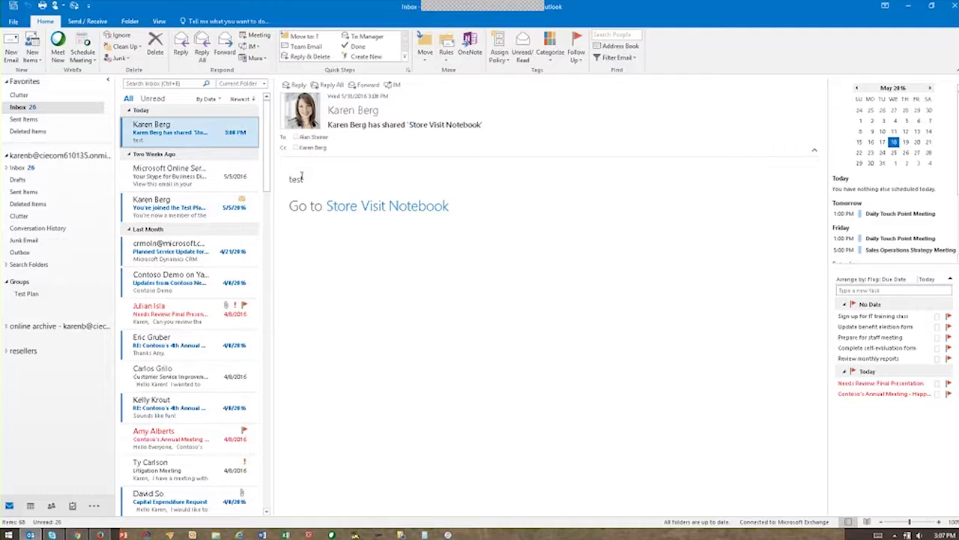
{"action": "left_click", "coordinate": [372, 219]}
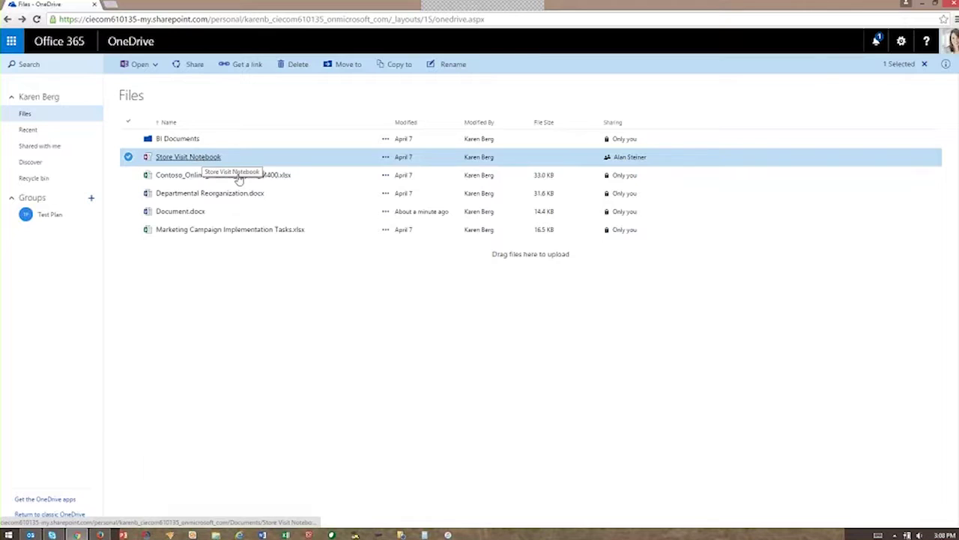
Step: View Store Visit Notebook's details, clear the file selection, and bring up the app launcher
{"action": "left_click", "coordinate": [385, 158]}
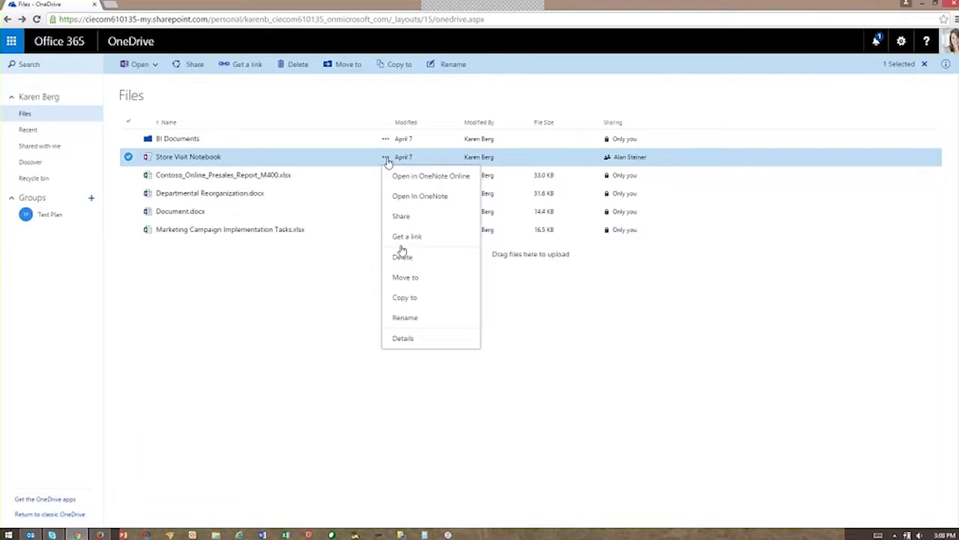
{"action": "left_click", "coordinate": [403, 338]}
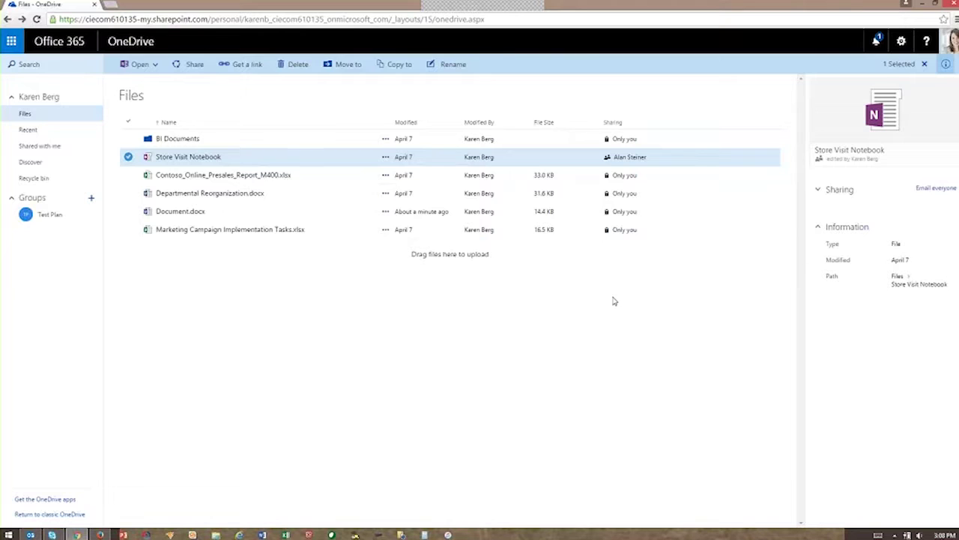
{"action": "left_click", "coordinate": [926, 65]}
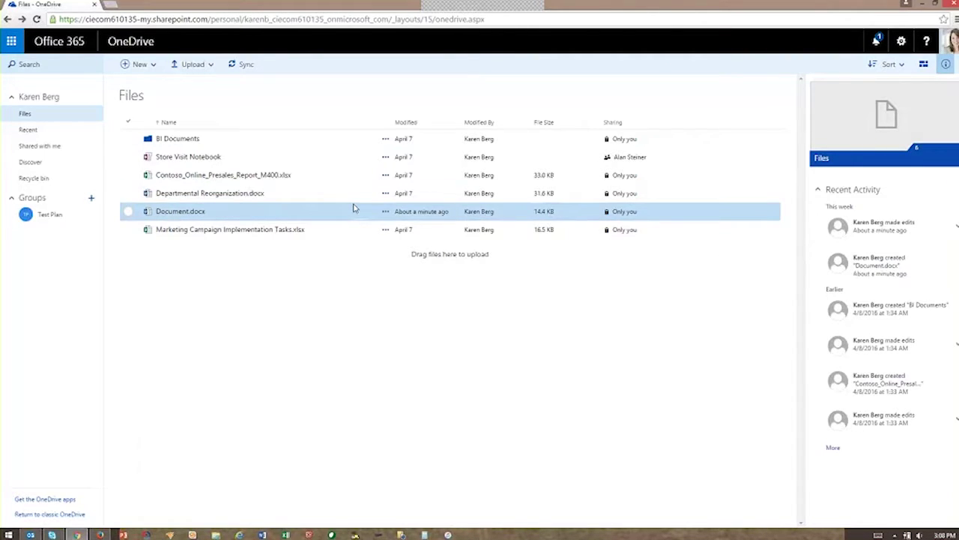
{"action": "left_click", "coordinate": [12, 41]}
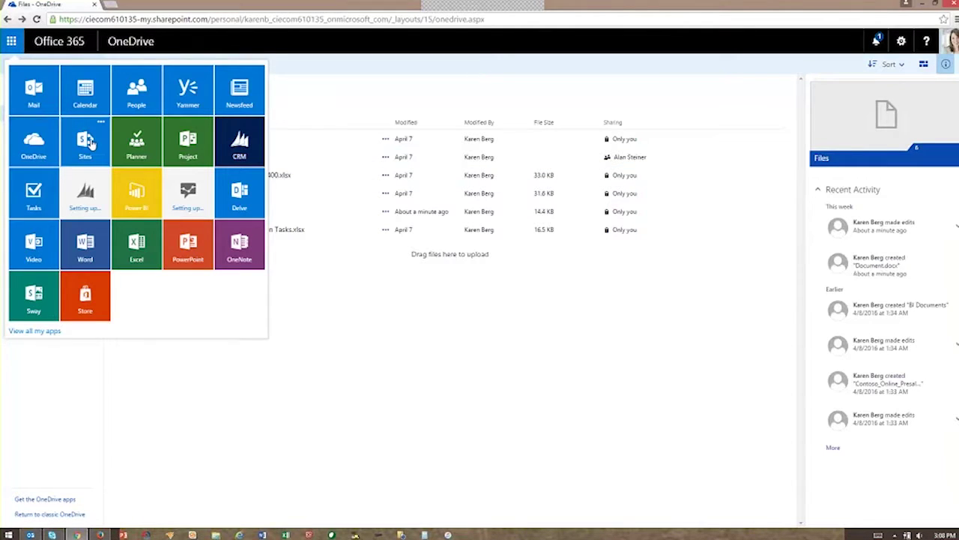
Step: Open the Intranet Home Page site from the SharePoint Sites page
{"action": "left_click", "coordinate": [90, 141]}
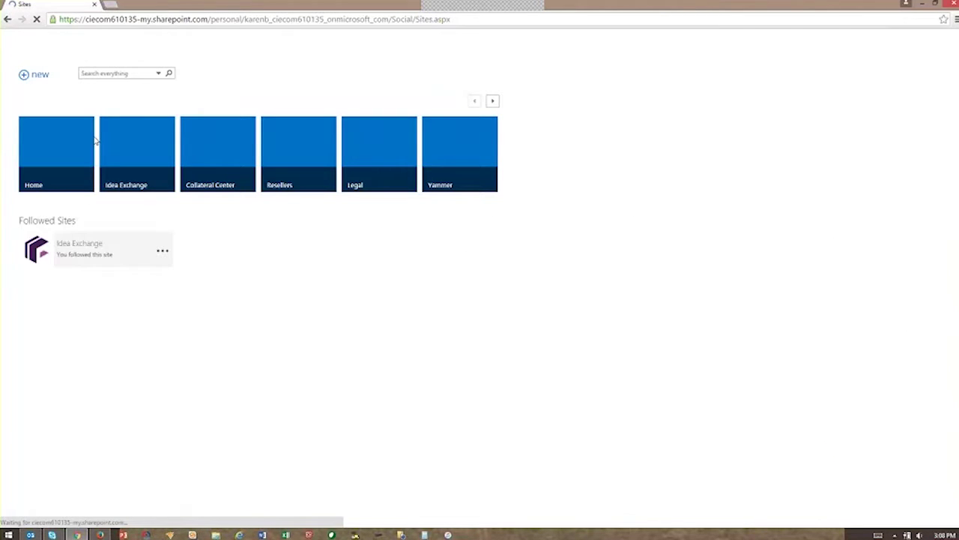
{"action": "left_click", "coordinate": [44, 156]}
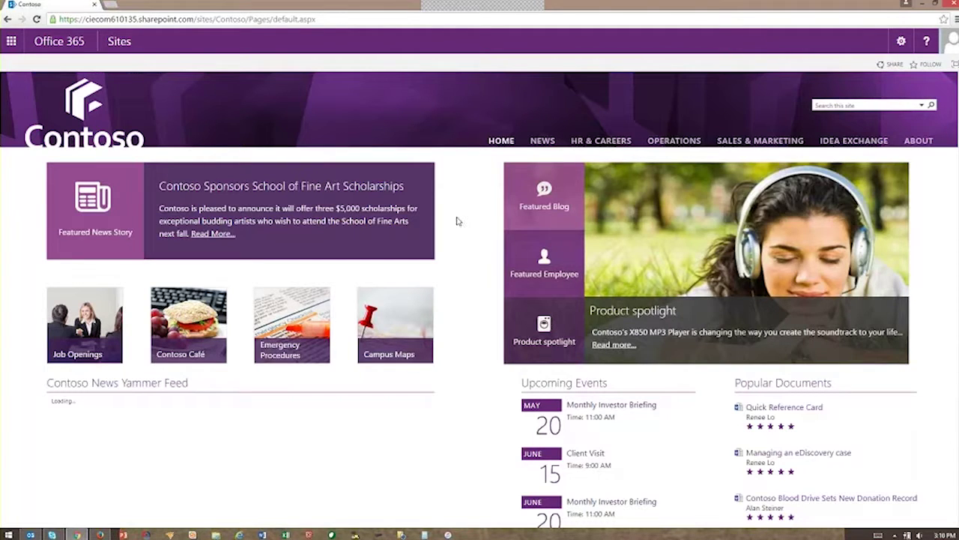
{"action": "scroll", "coordinate": [455, 218], "scroll_direction": "down", "scroll_amount": 3}
{"action": "scroll", "coordinate": [461, 217], "scroll_direction": "up", "scroll_amount": 3}
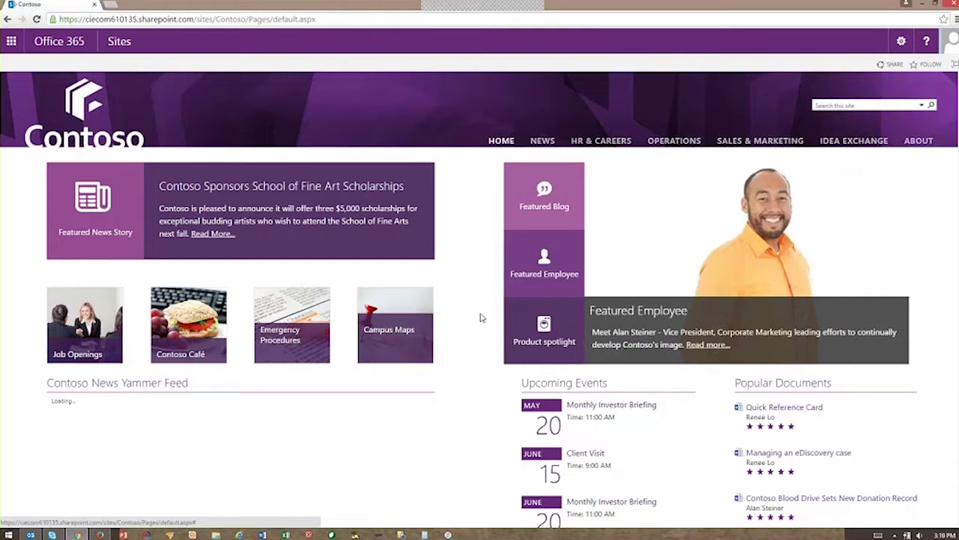
{"action": "scroll", "coordinate": [487, 316], "scroll_direction": "down", "scroll_amount": 2}
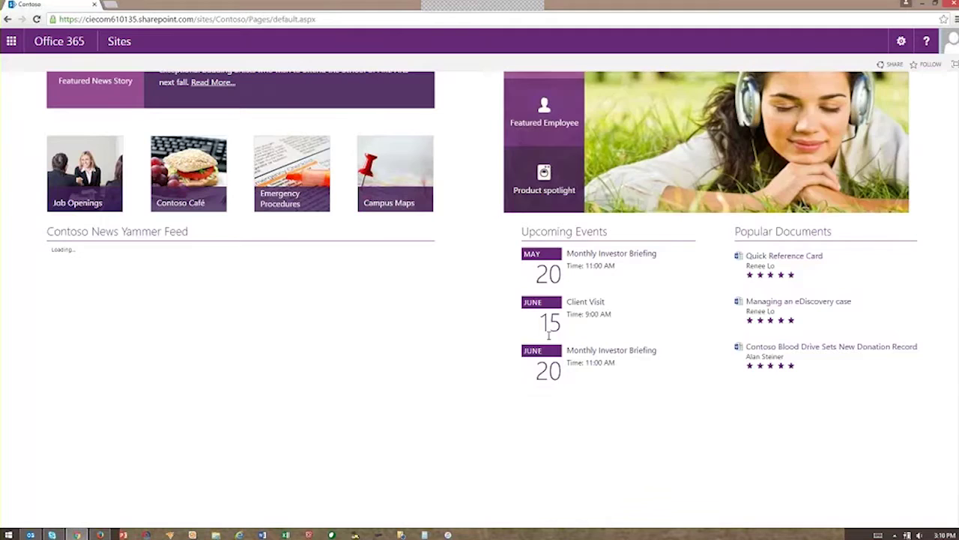
{"action": "scroll", "coordinate": [508, 264], "scroll_direction": "up", "scroll_amount": 2}
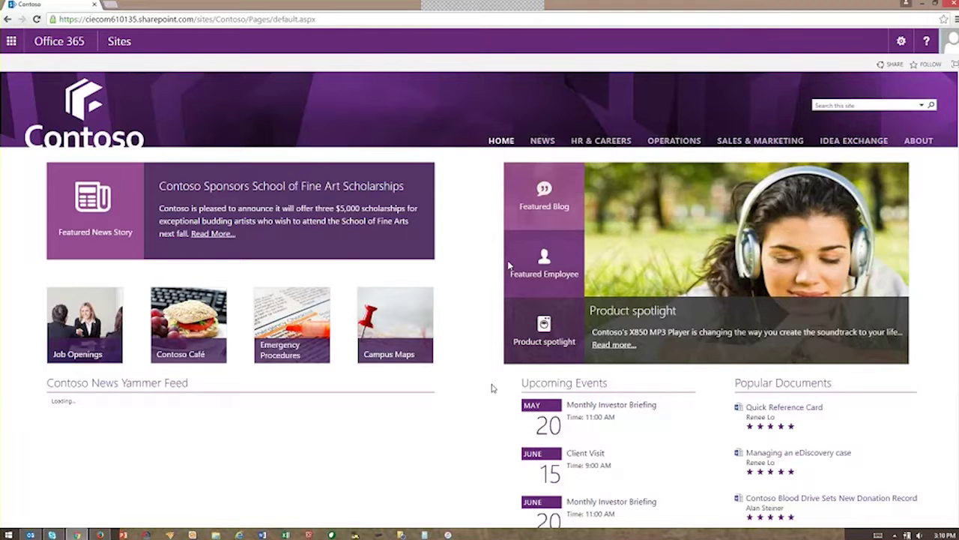
Step: Navigate through Sales & Marketing to the Collateral Center site
{"action": "left_click", "coordinate": [750, 143]}
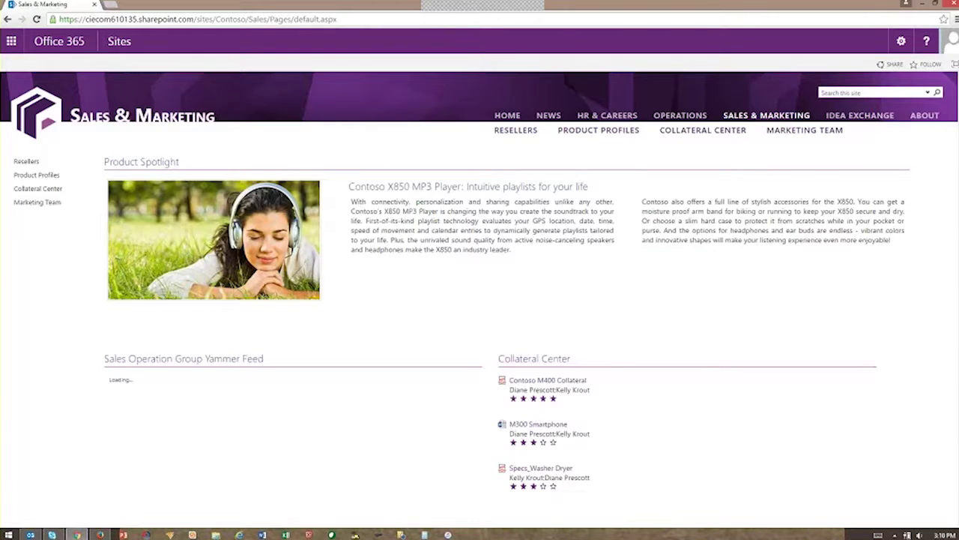
{"action": "left_click", "coordinate": [733, 132]}
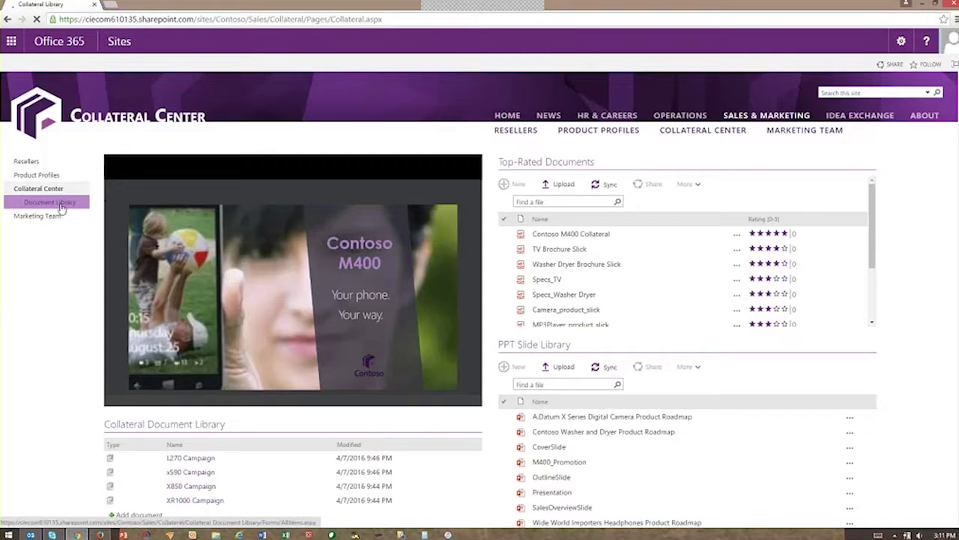
Step: Open the L270 Campaign document set from the Collateral Center Document Library and pick CampaignMessageMatrix
{"action": "left_click", "coordinate": [66, 203]}
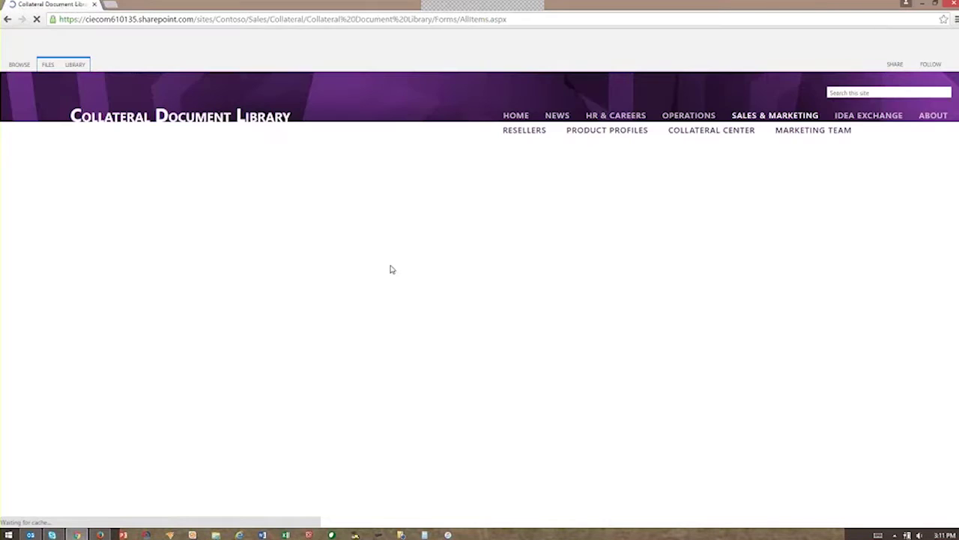
{"action": "left_click", "coordinate": [164, 216]}
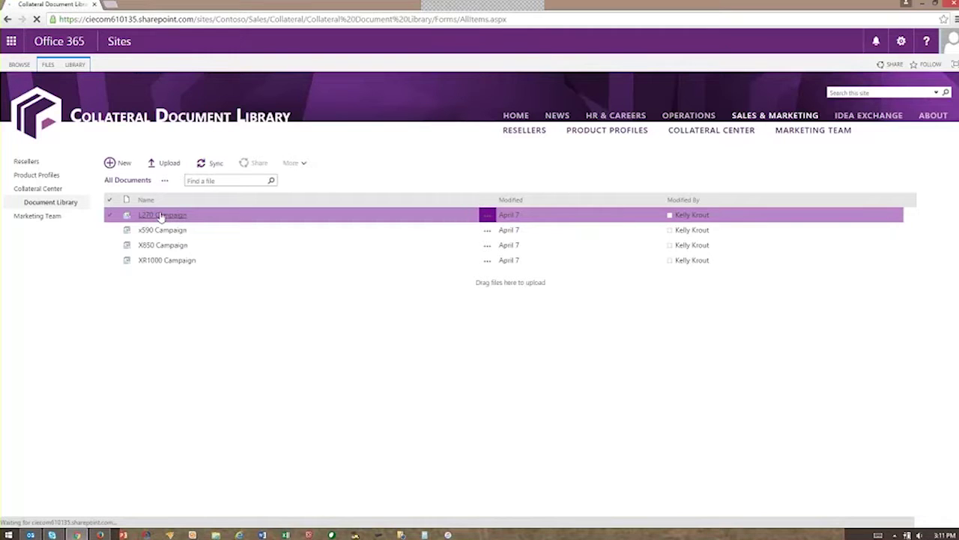
{"action": "left_click", "coordinate": [161, 216]}
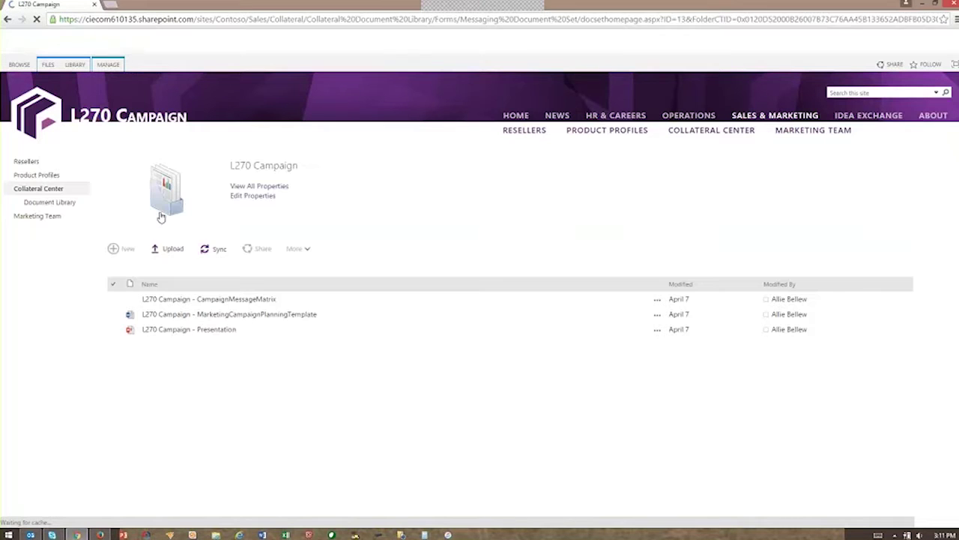
{"action": "left_click", "coordinate": [175, 305]}
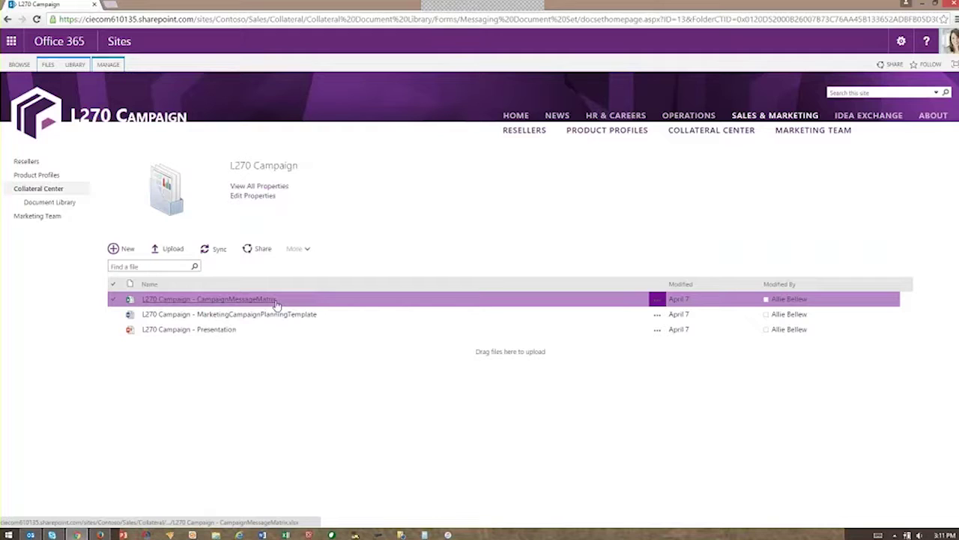
Step: Open the CampaignMessageMatrix workbook in Excel Online and show the Edit Workbook choices
{"action": "left_click", "coordinate": [181, 300]}
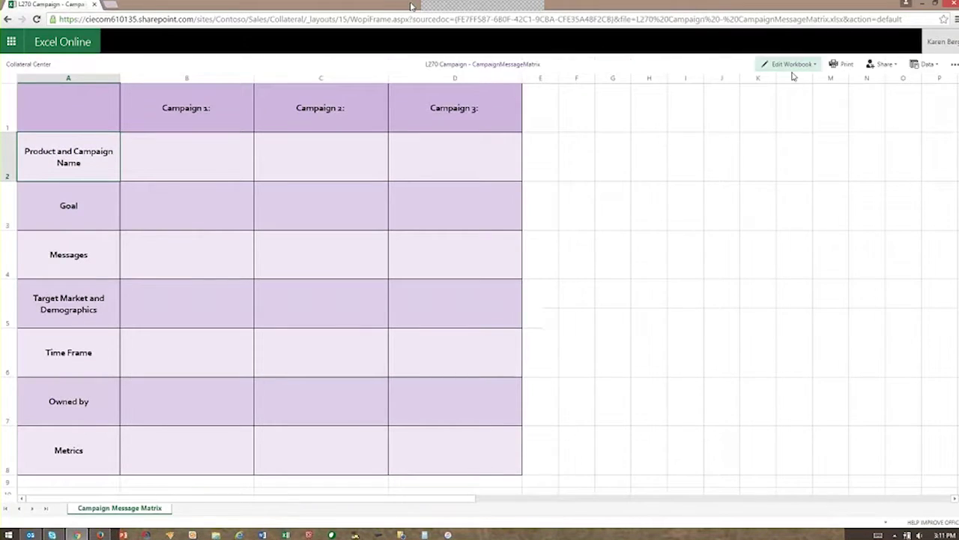
{"action": "left_click", "coordinate": [819, 66]}
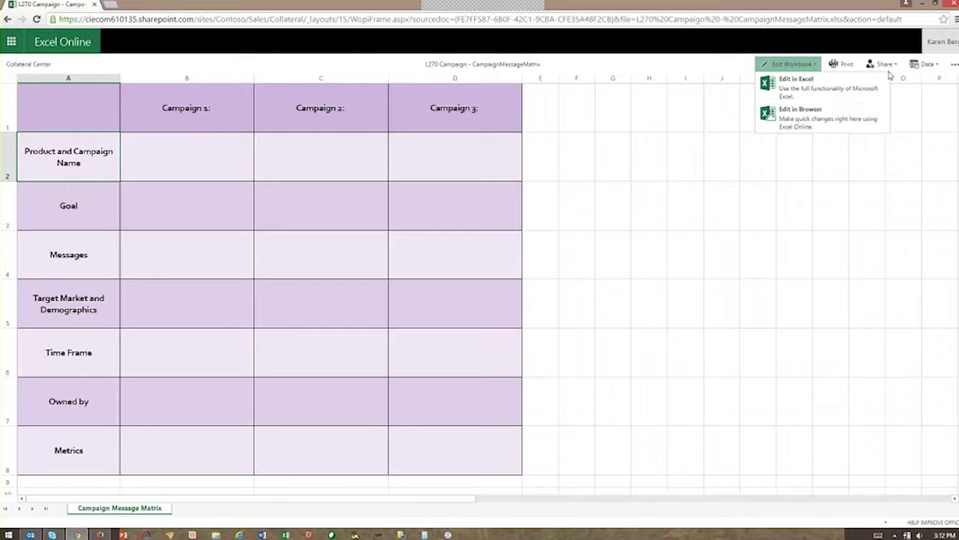
Step: Open the CampaignMessageMatrix workbook with Edit in Browser in both windows to co-author it
{"action": "left_click", "coordinate": [829, 117]}
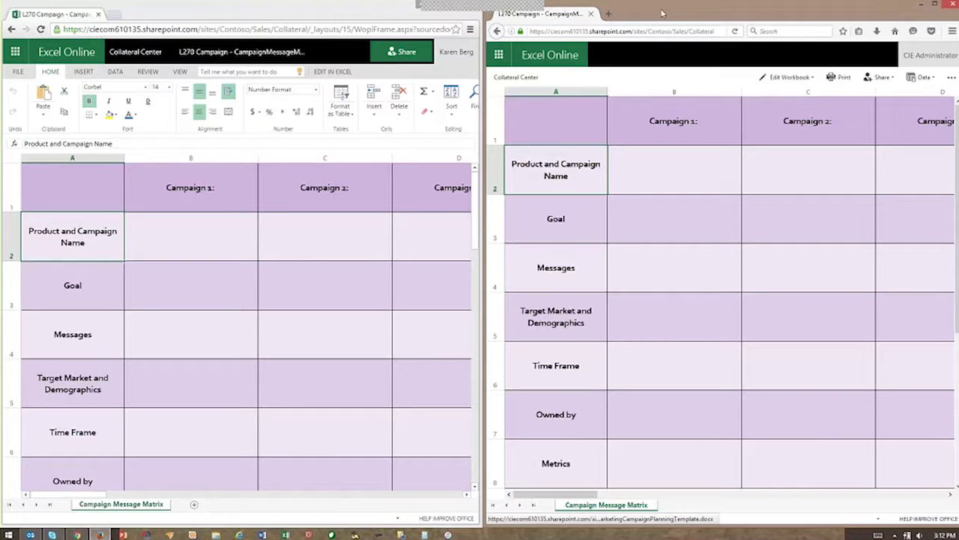
{"action": "left_click", "coordinate": [812, 79]}
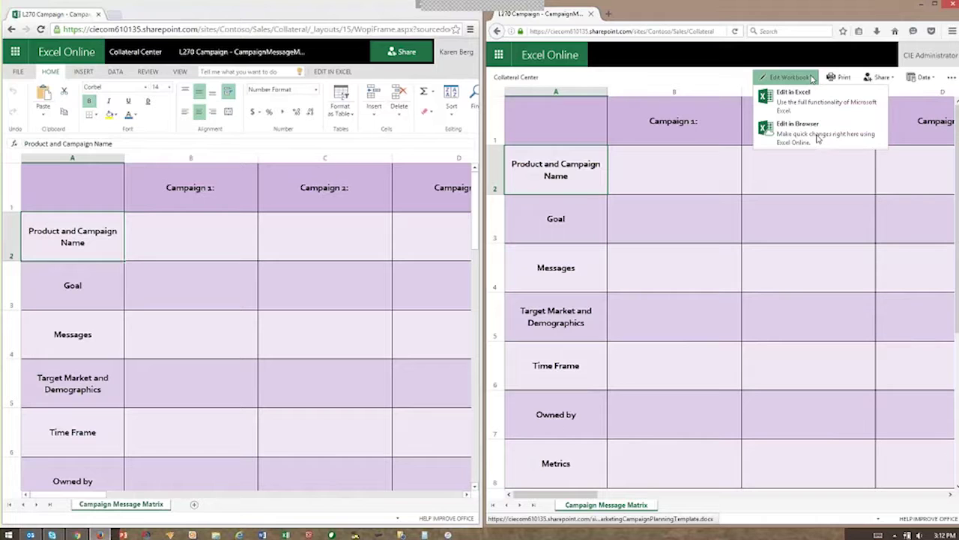
{"action": "left_click", "coordinate": [818, 135]}
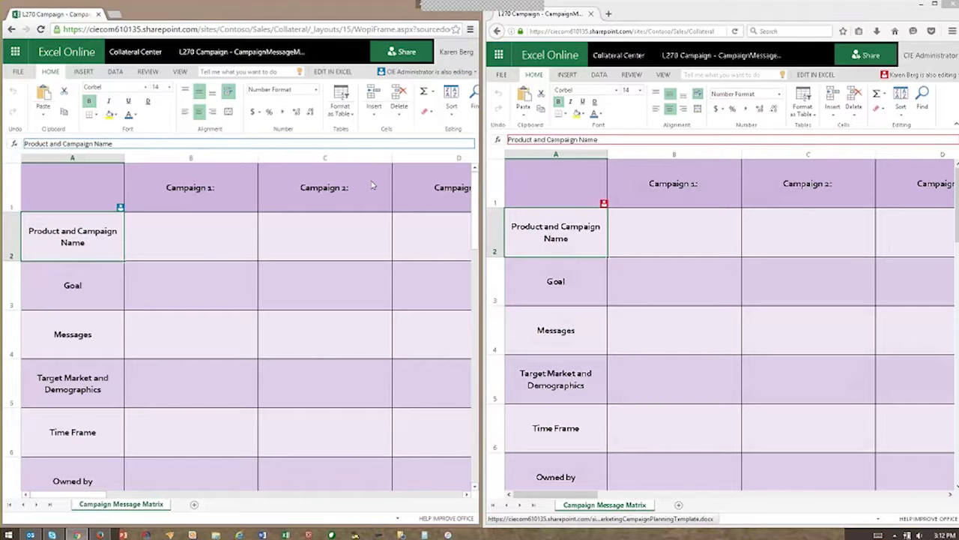
Step: Enter 'test please be aware this is' in cell B2 under Campaign 1 and commit it
{"action": "left_click", "coordinate": [712, 232]}
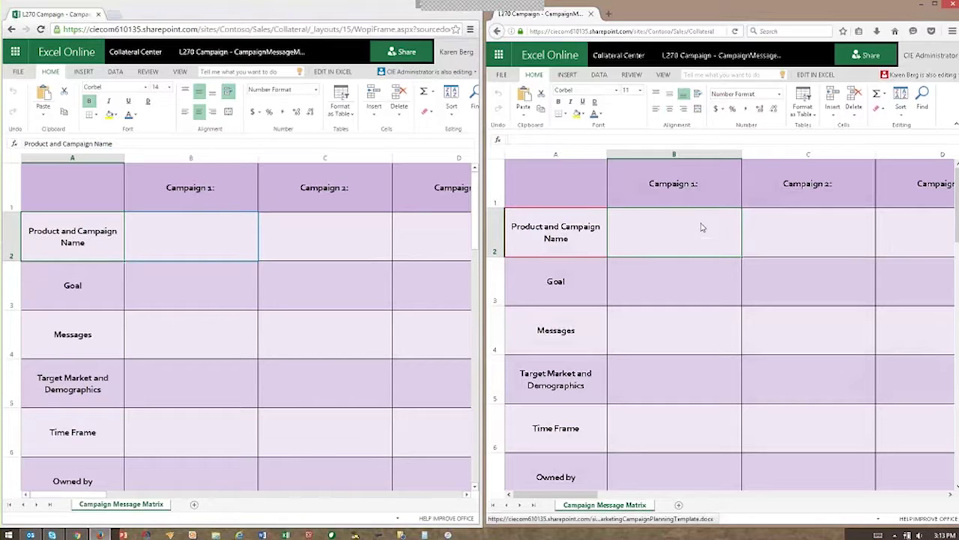
{"action": "type", "text": "test"}
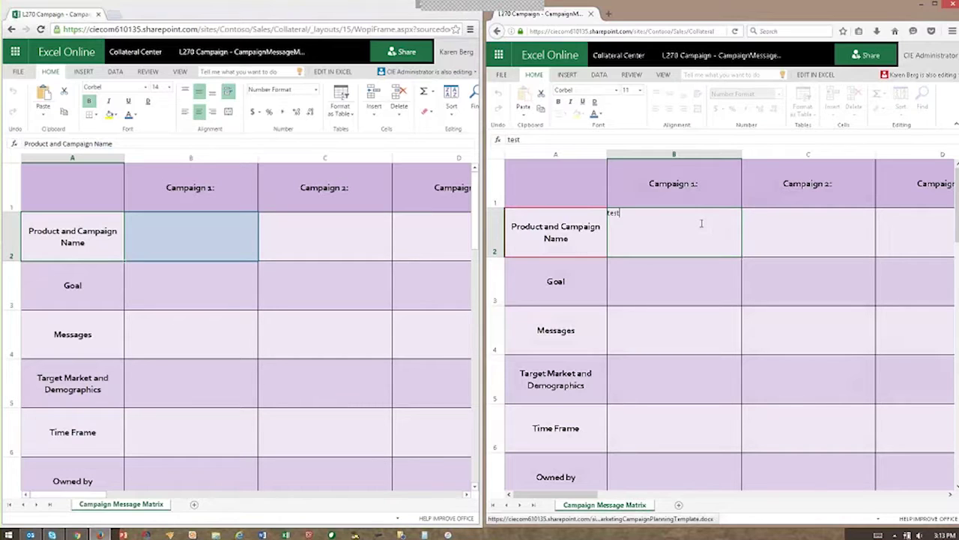
{"action": "type", "text": " please be aware this is"}
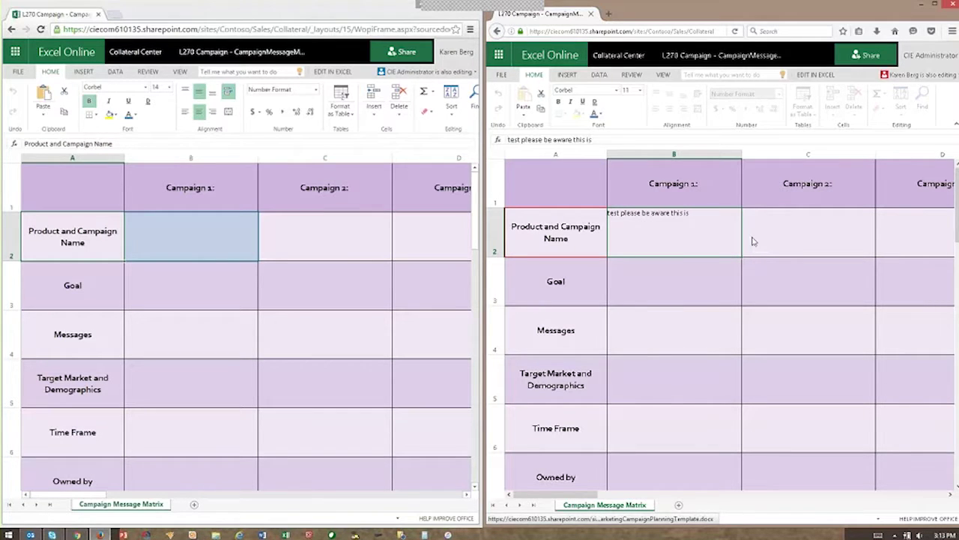
{"action": "left_click", "coordinate": [405, 277]}
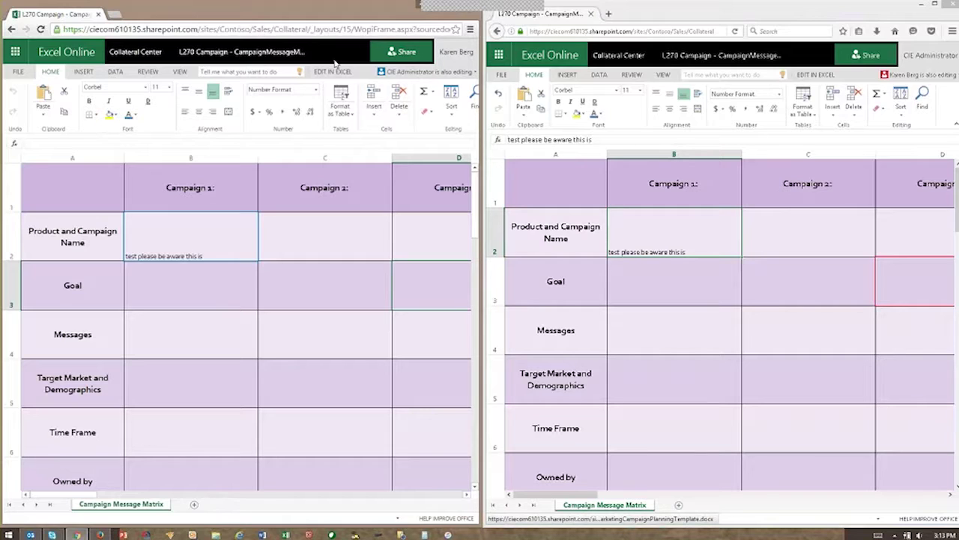
Step: Minimize the left workbook window and maximize the other Excel Online window
{"action": "left_click", "coordinate": [421, 4]}
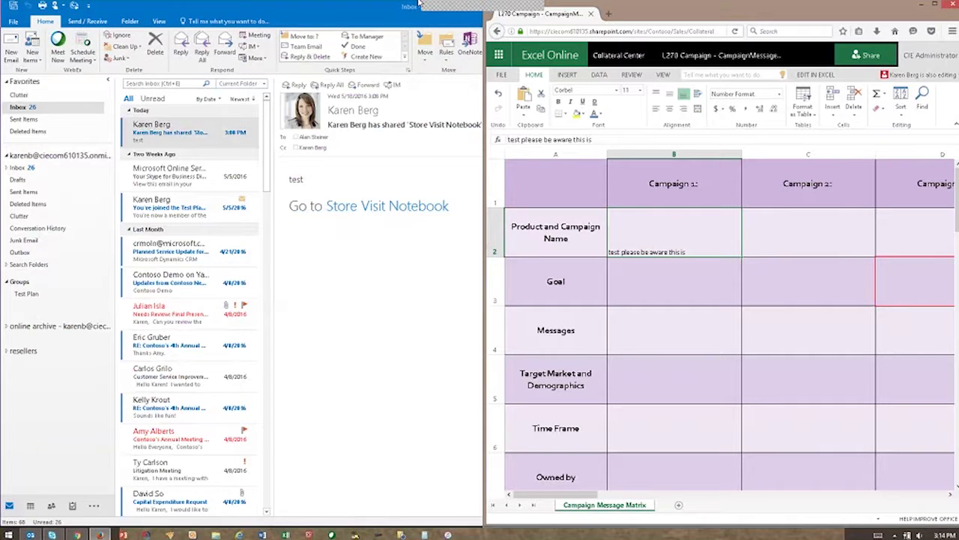
{"action": "key", "text": "super+Up"}
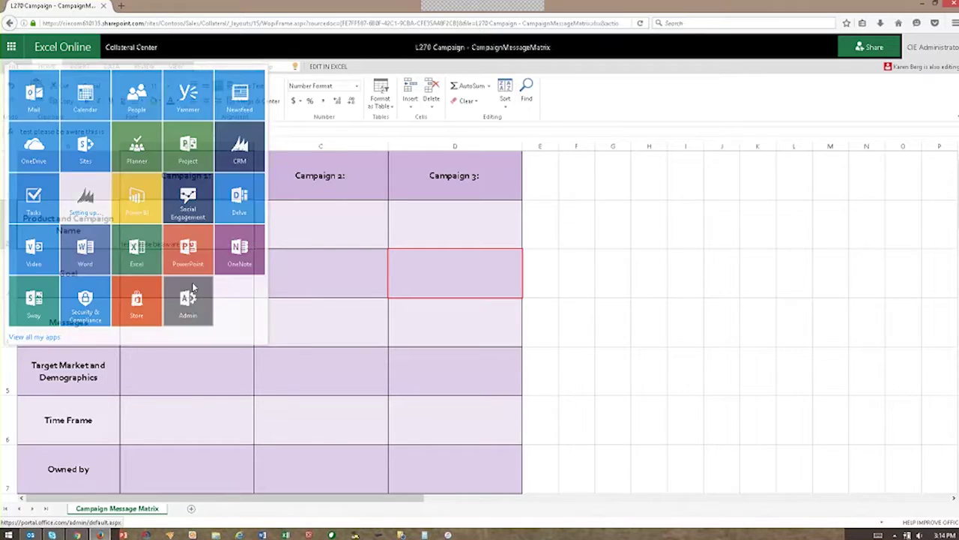
Step: Go to the Office 365 admin center through the Admin tile in the app launcher
{"action": "left_click", "coordinate": [190, 298]}
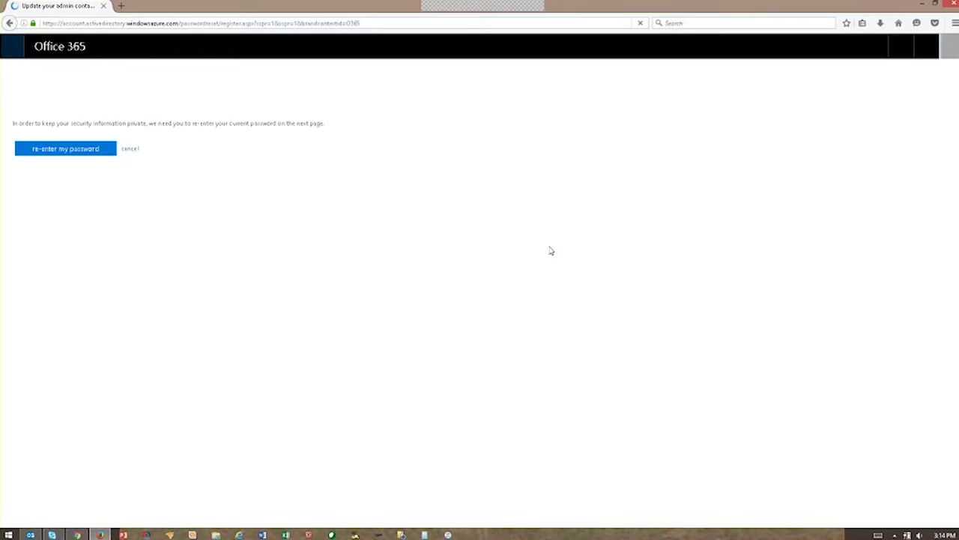
{"action": "left_click", "coordinate": [11, 46]}
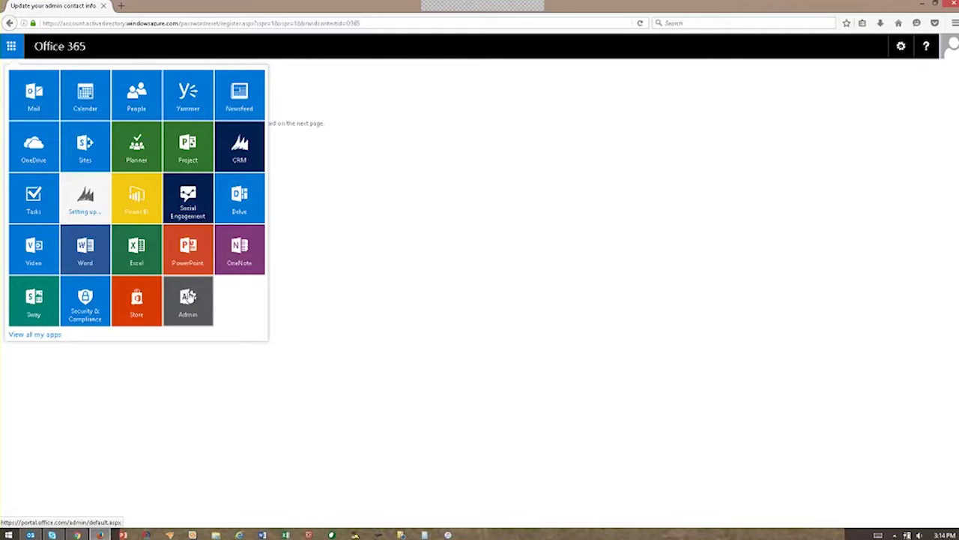
{"action": "left_click", "coordinate": [343, 246]}
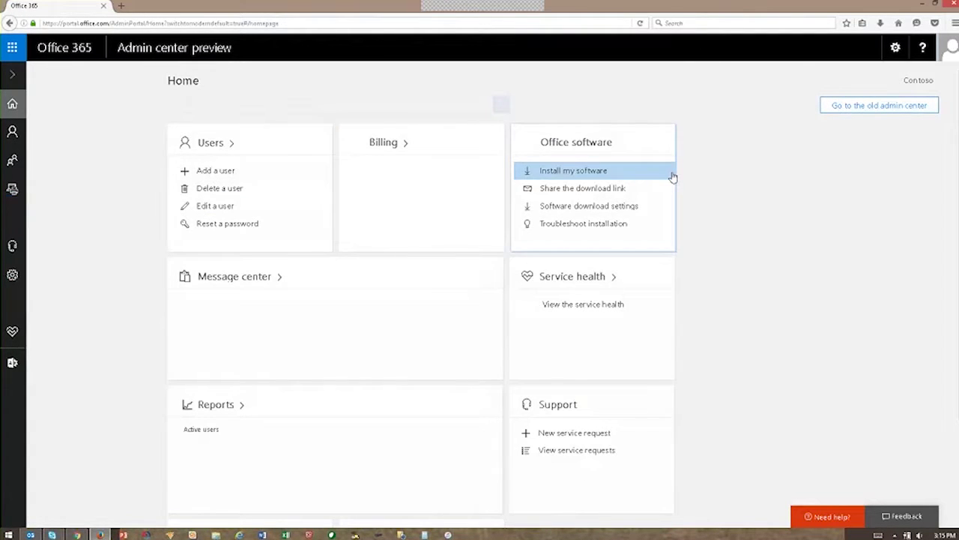
Step: Switch from the preview Home page to the old admin center dashboard
{"action": "left_click", "coordinate": [880, 106]}
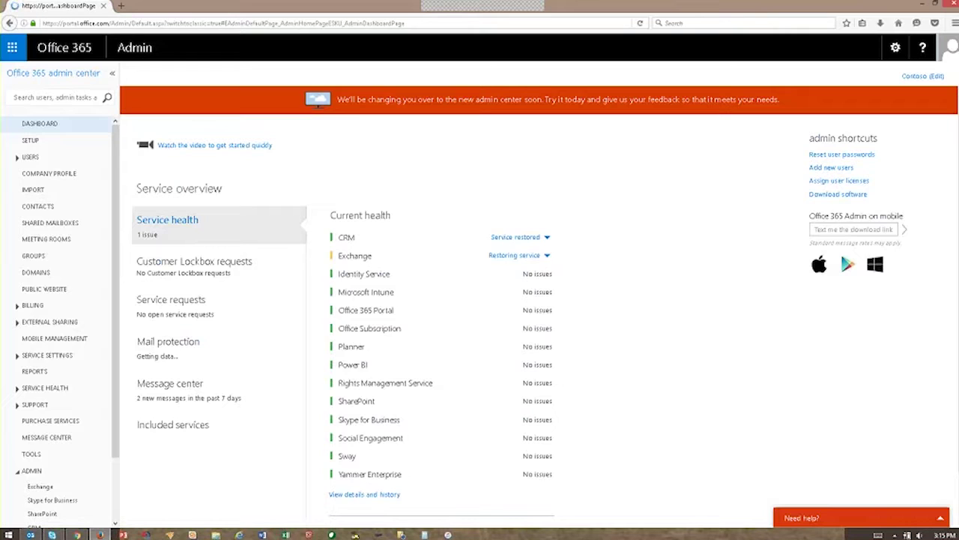
Step: Show the CRM and Exchange incident details and expand the Users section
{"action": "left_click", "coordinate": [548, 237]}
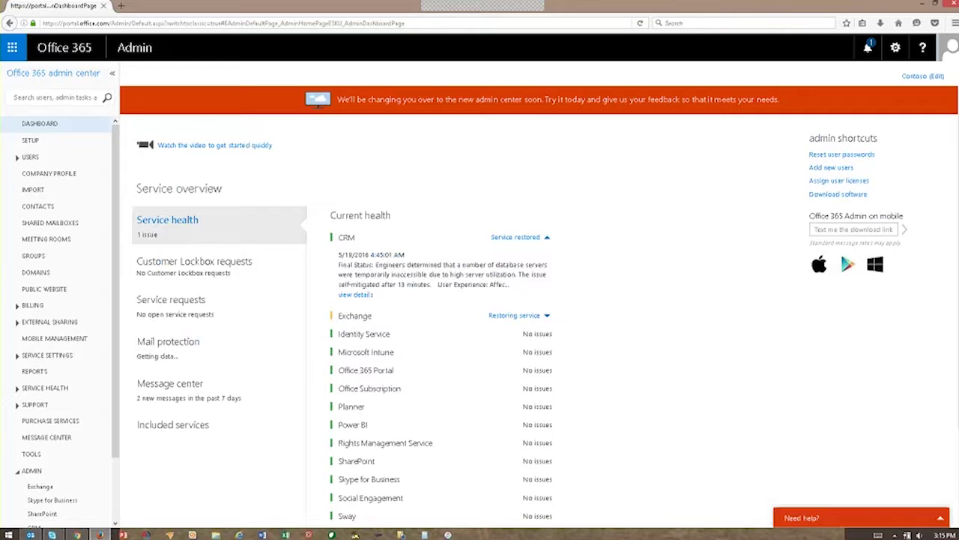
{"action": "scroll", "coordinate": [502, 277], "scroll_direction": "down", "scroll_amount": 2}
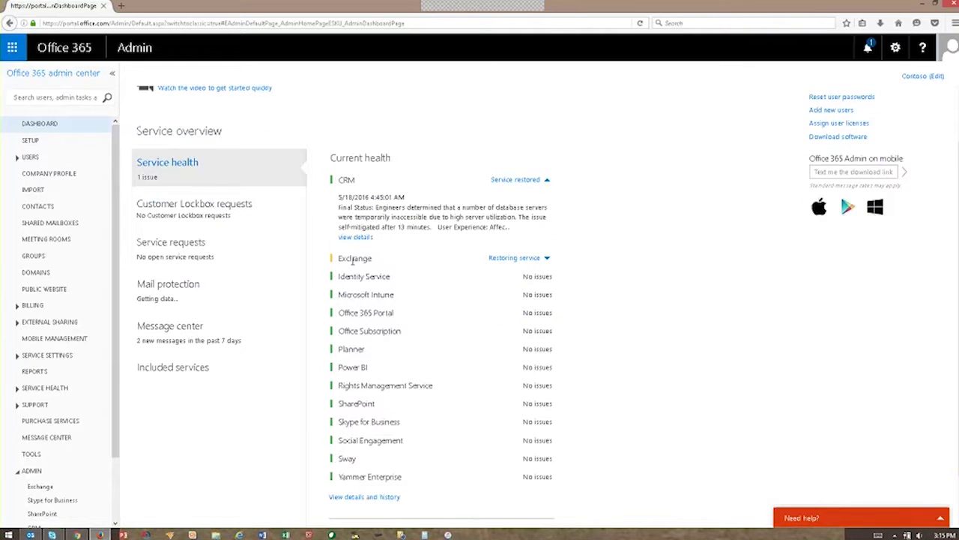
{"action": "left_click", "coordinate": [547, 258]}
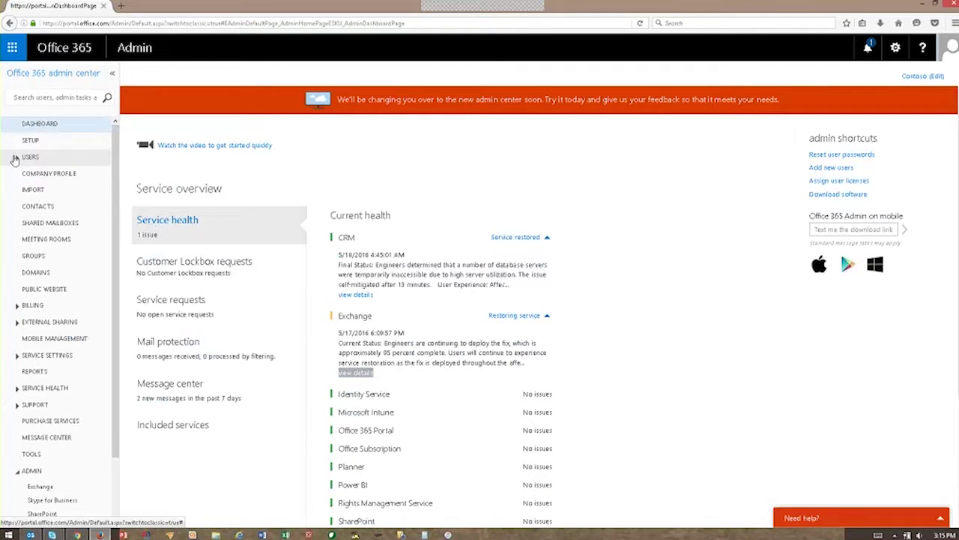
{"action": "left_click", "coordinate": [15, 157]}
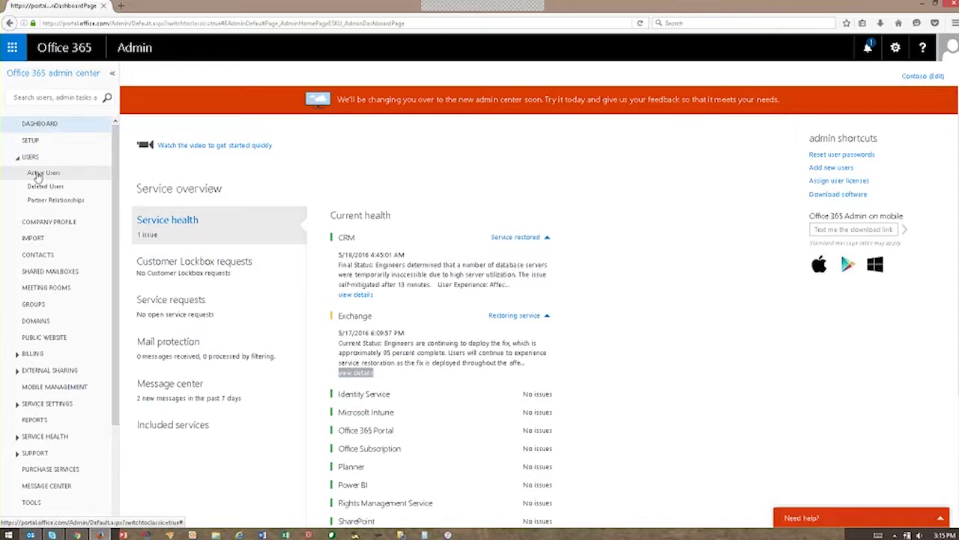
Step: View a user's details under Active Users, then go to the Manage domains page
{"action": "left_click", "coordinate": [37, 174]}
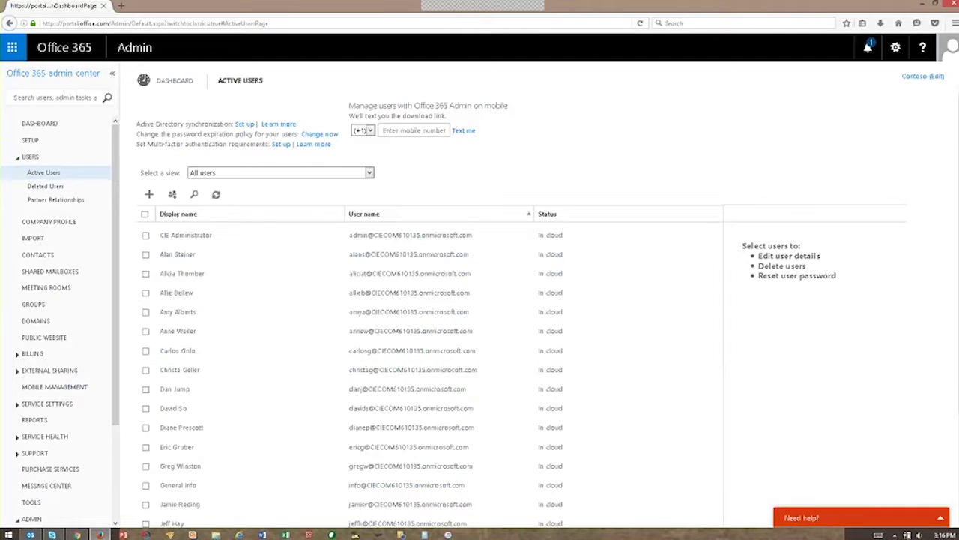
{"action": "left_click", "coordinate": [203, 408]}
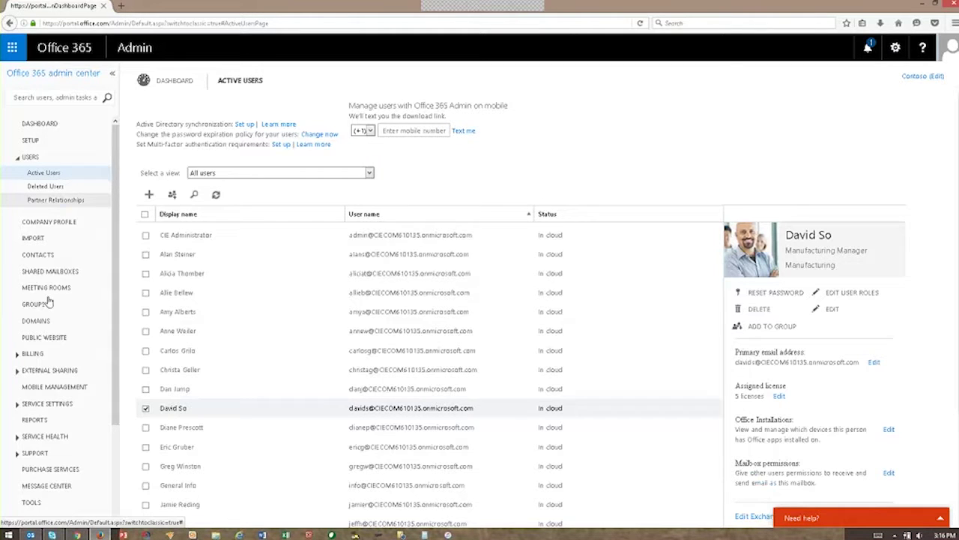
{"action": "left_click", "coordinate": [45, 322]}
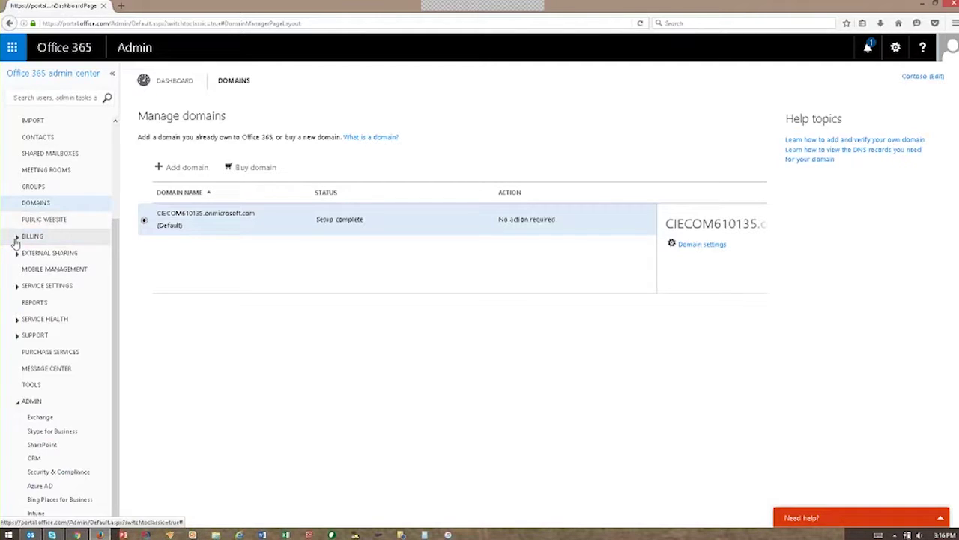
Step: Expand Billing and open the Subscriptions list of active trials
{"action": "left_click", "coordinate": [17, 237]}
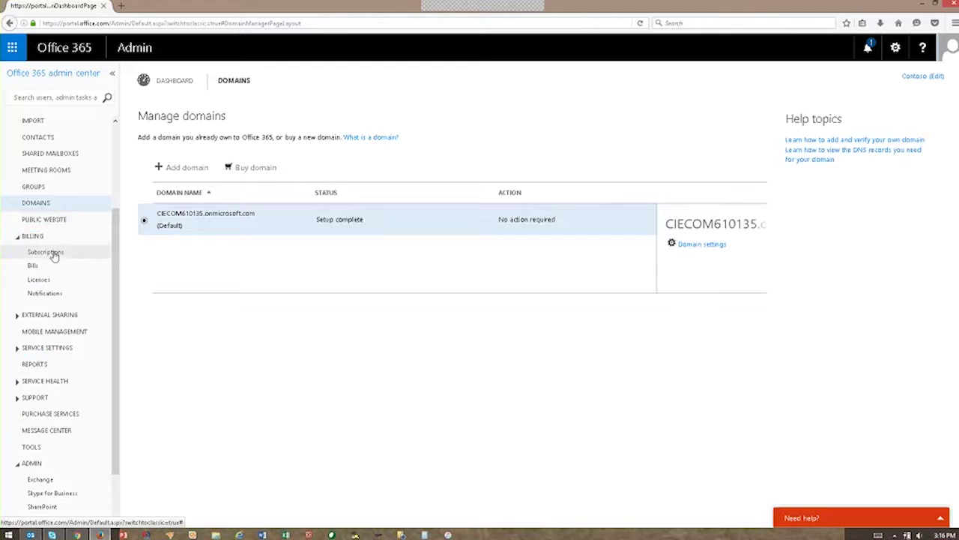
{"action": "left_click", "coordinate": [53, 253]}
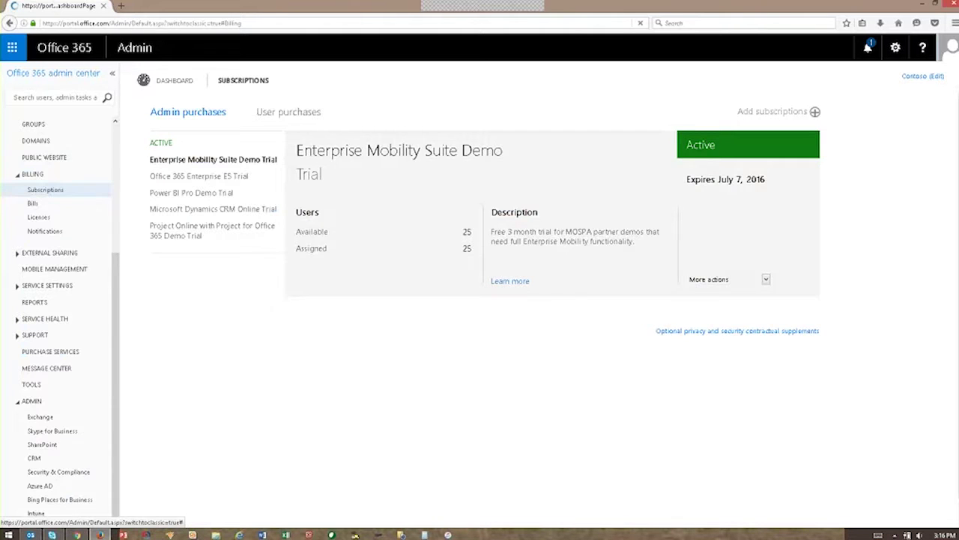
Step: Review the E5 trial details and the April bill, then open the Licenses overview
{"action": "left_click", "coordinate": [223, 176]}
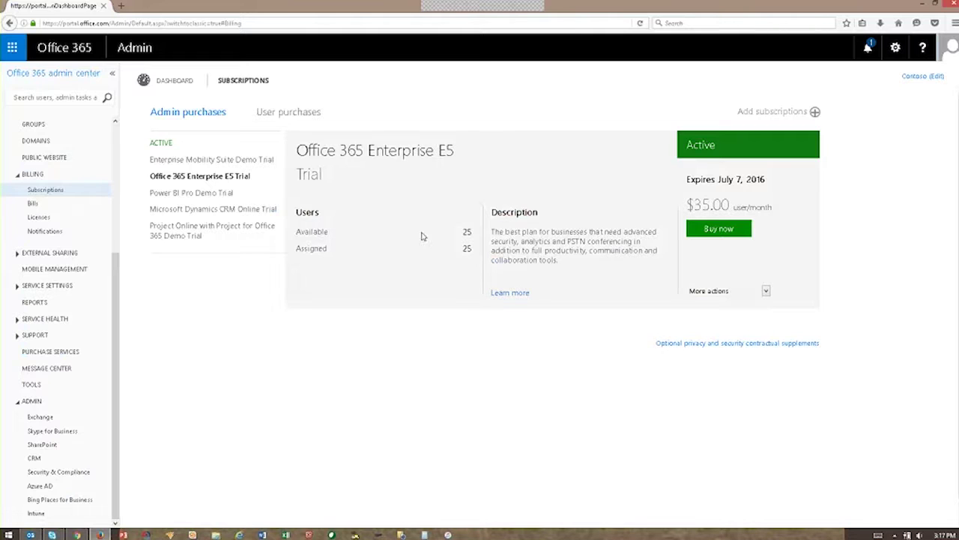
{"action": "left_click", "coordinate": [34, 203]}
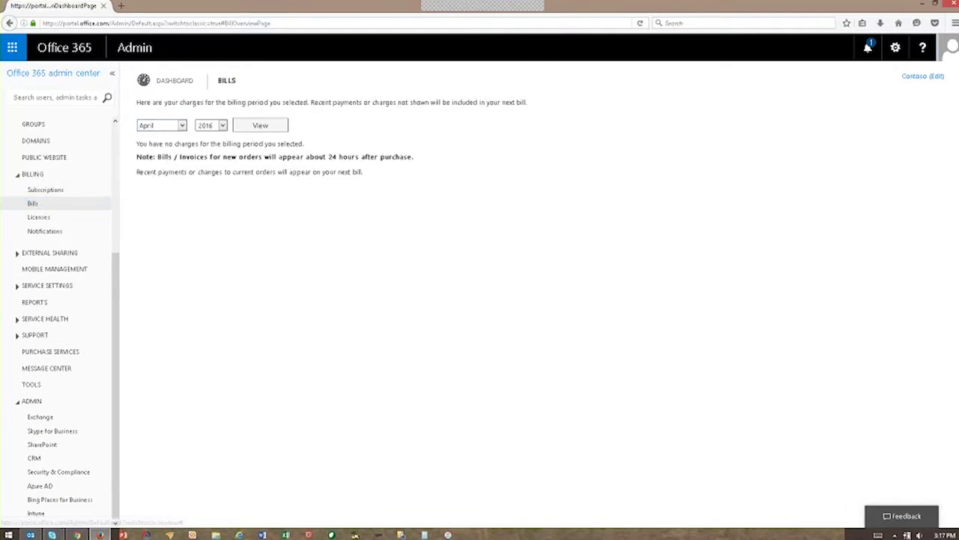
{"action": "left_click", "coordinate": [172, 125]}
{"action": "left_click", "coordinate": [374, 199]}
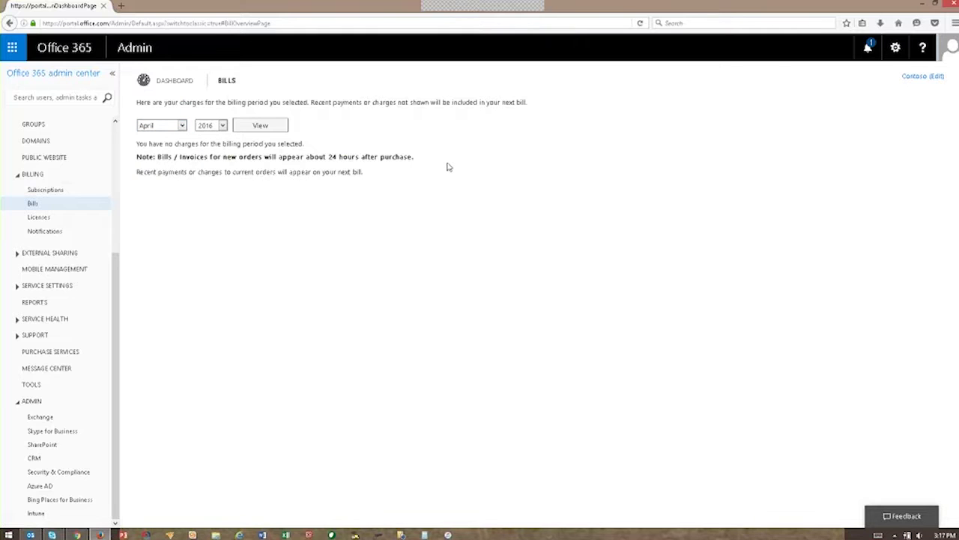
{"action": "left_click", "coordinate": [38, 217]}
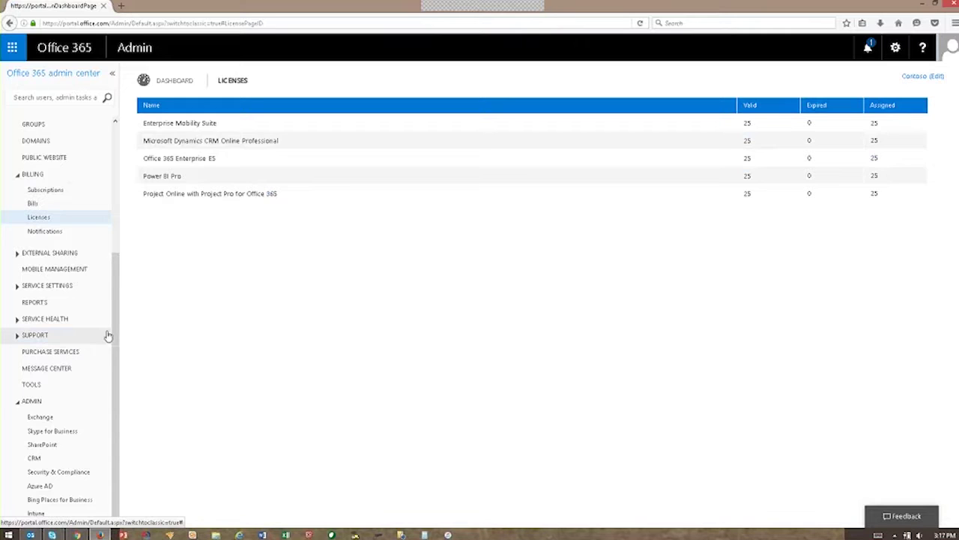
{"action": "mouse_move", "coordinate": [117, 332]}
{"action": "left_mouse_down"}
{"action": "mouse_move", "coordinate": [118, 315]}
{"action": "mouse_move", "coordinate": [117, 340]}
{"action": "left_mouse_up"}
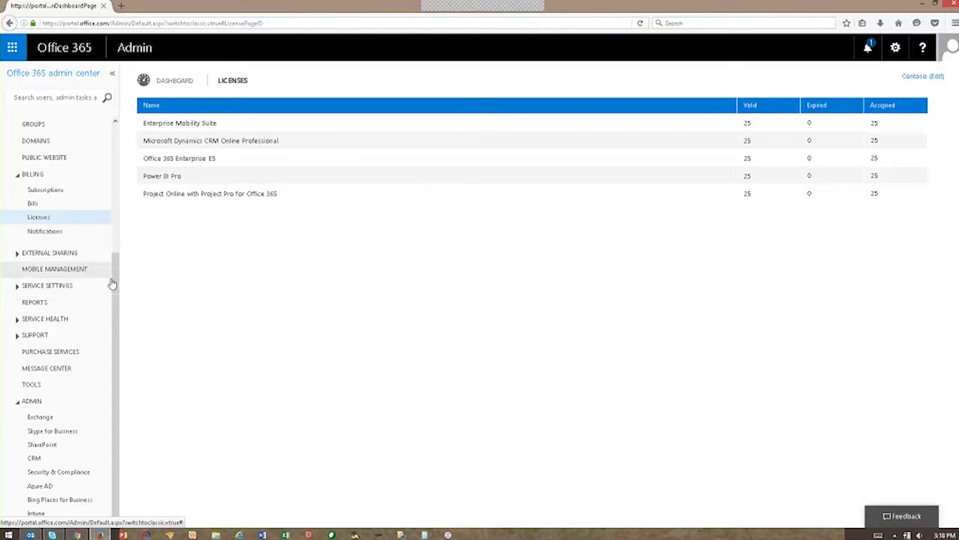
Step: Open the Exchange admin center and go to its recipients section
{"action": "left_click", "coordinate": [41, 418]}
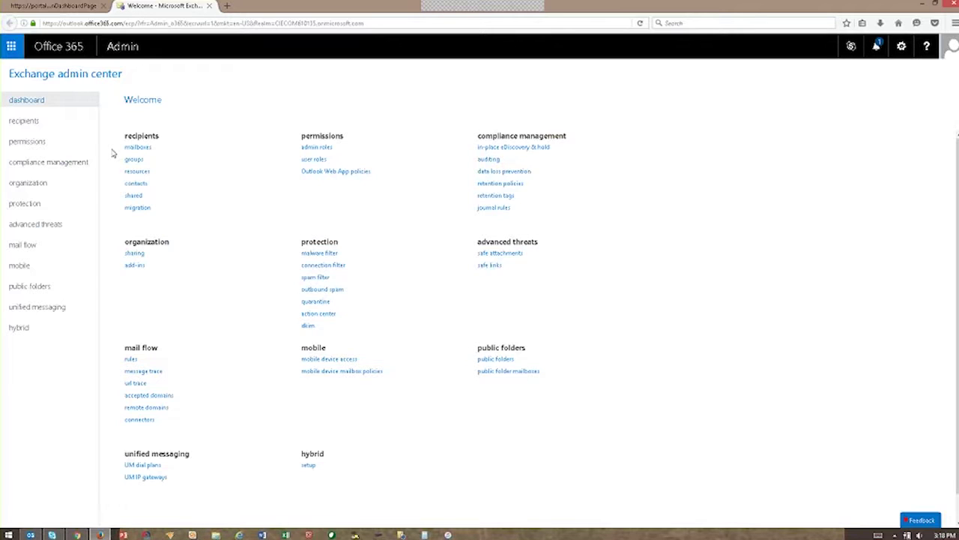
{"action": "left_click", "coordinate": [28, 121]}
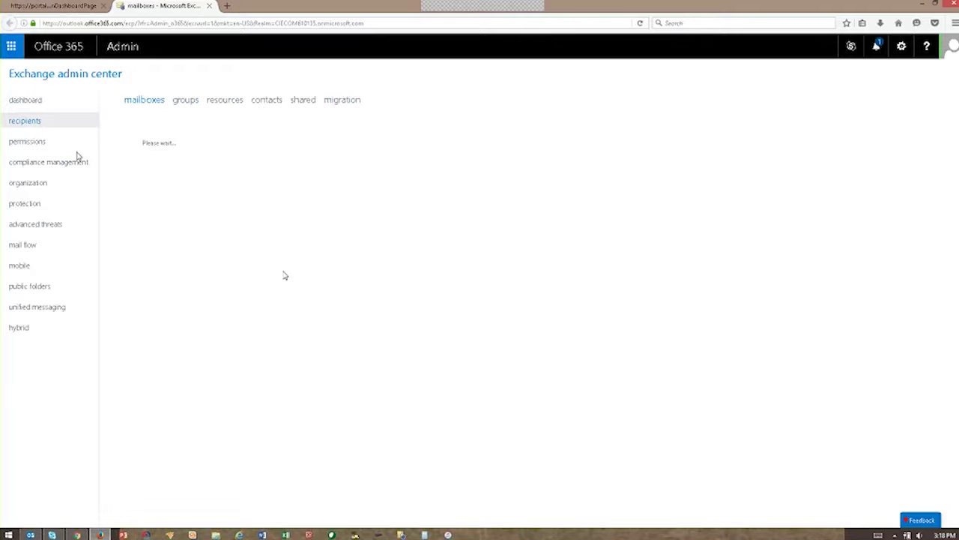
Step: Go through permissions to compliance management's empty in-place eDiscovery & hold page
{"action": "left_click", "coordinate": [42, 141]}
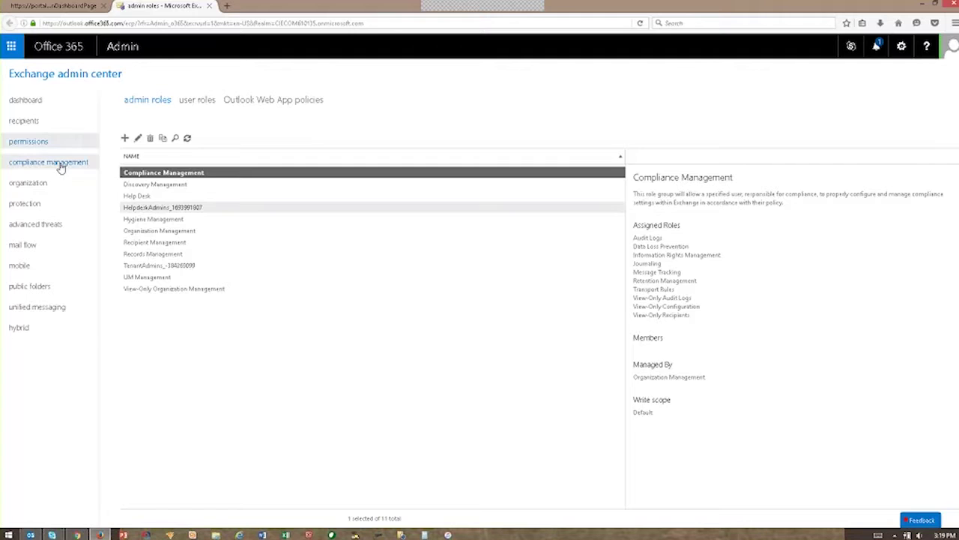
{"action": "left_click", "coordinate": [62, 165]}
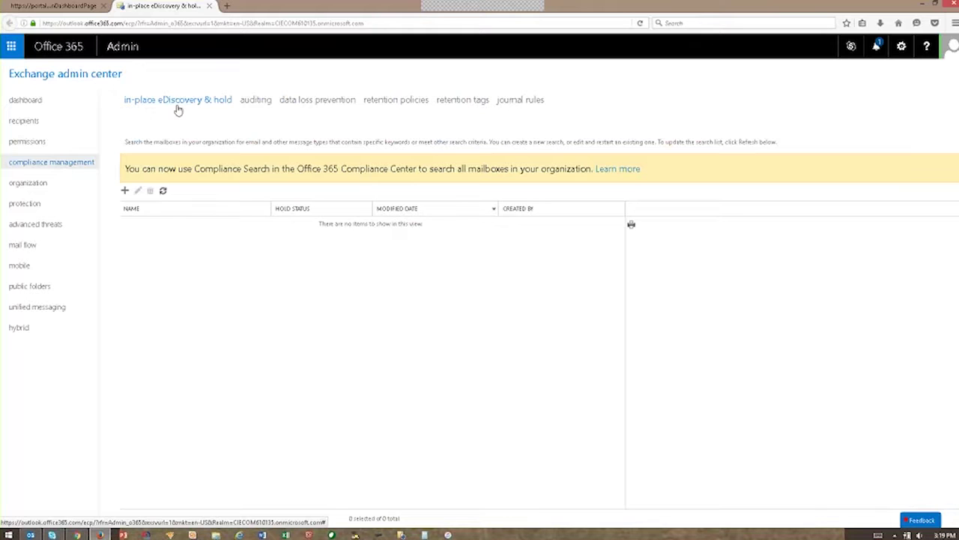
Step: Review the data loss prevention and retention policies pages, then open protection's malware filter page
{"action": "left_click", "coordinate": [319, 101]}
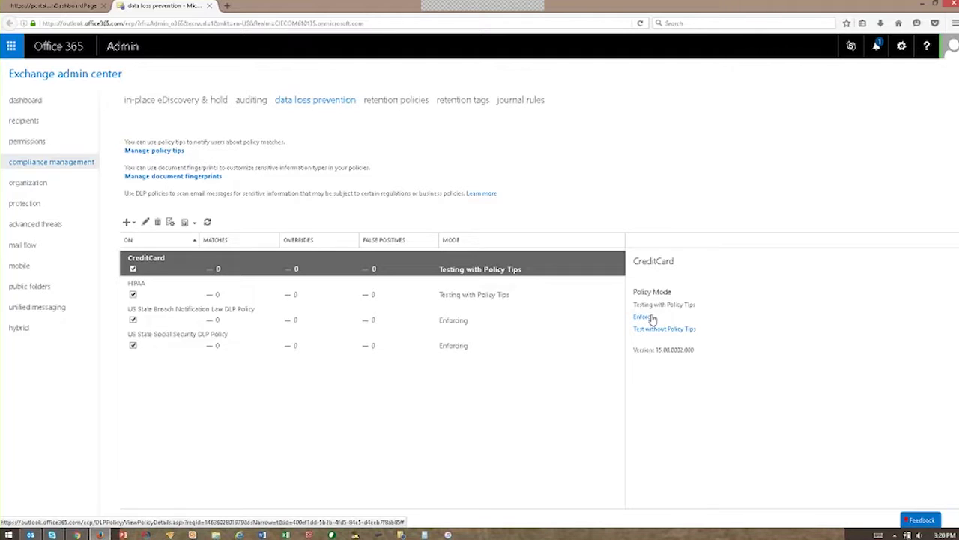
{"action": "left_click", "coordinate": [418, 103]}
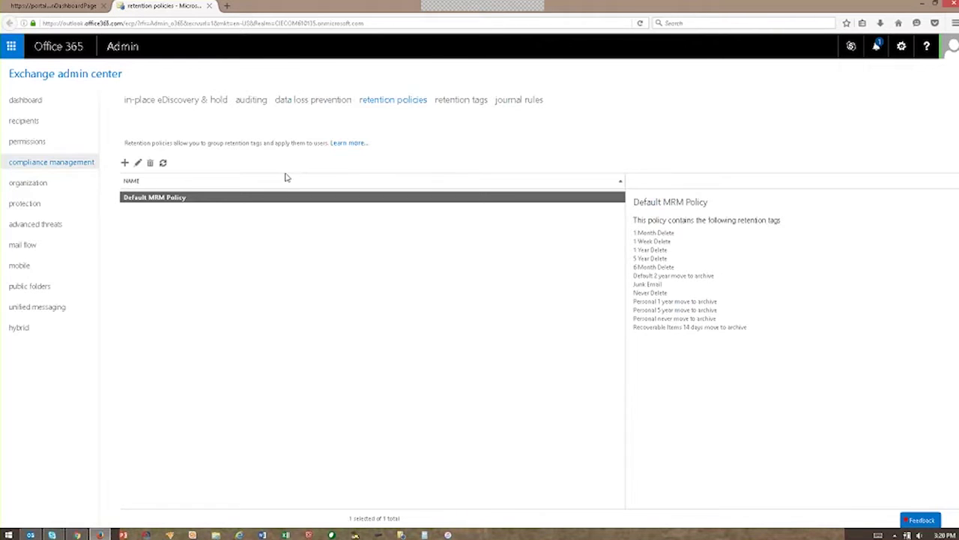
{"action": "left_click", "coordinate": [25, 204]}
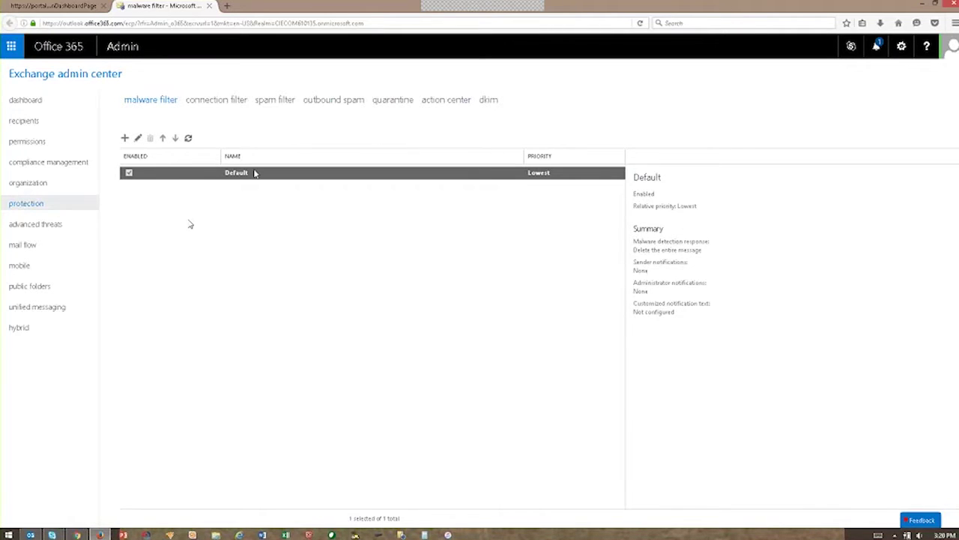
Step: Check advanced threats, then view mobile device access with no quarantined devices or rules
{"action": "left_click", "coordinate": [40, 226]}
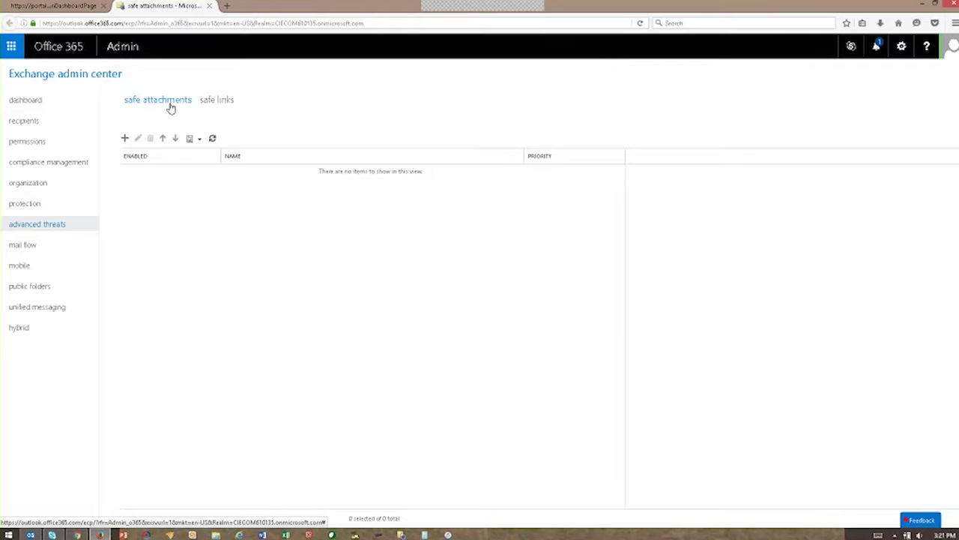
{"action": "left_click", "coordinate": [28, 268]}
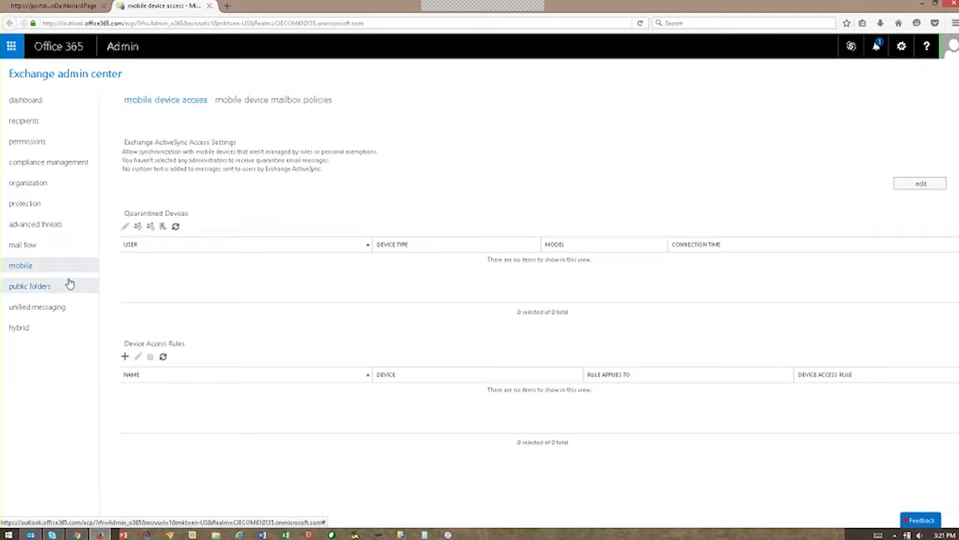
Step: View the empty public folders page, then bring the CampaignMessageMatrix workbook back to the front
{"action": "left_click", "coordinate": [50, 293]}
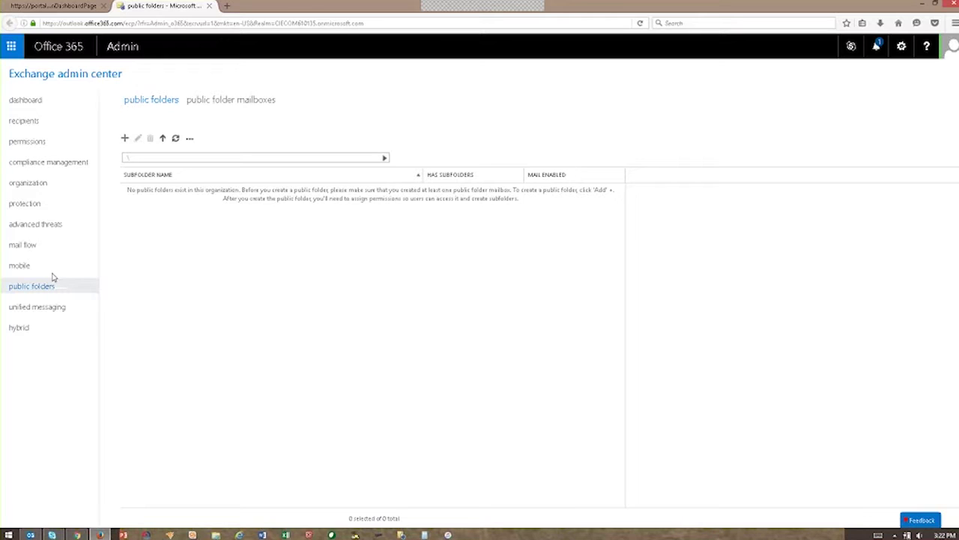
{"action": "left_click", "coordinate": [53, 268]}
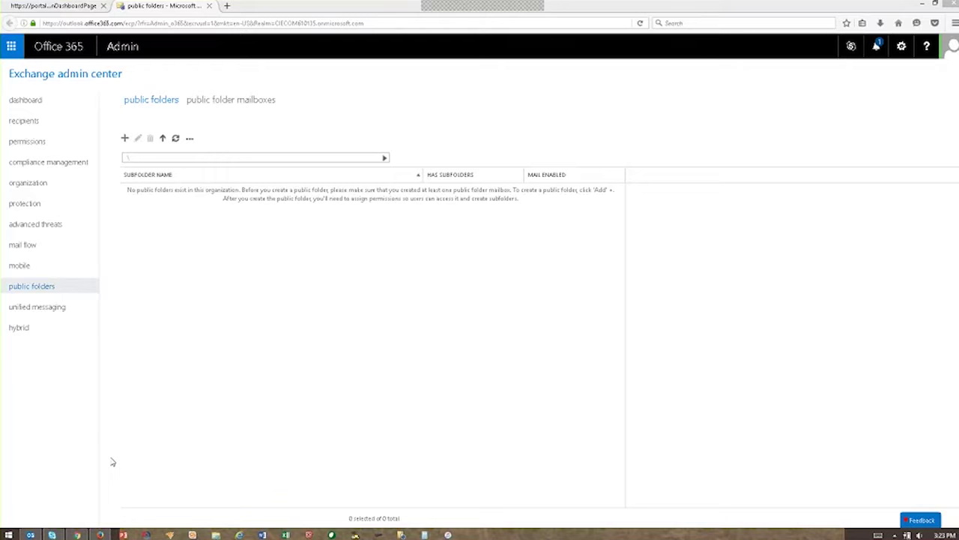
{"action": "key", "text": "alt+Tab"}
Step: Move the Excel window, switch to Mail from the app launcher, then view your Delve profile
{"action": "left_click_drag", "start_coordinate": [1, 73], "coordinate": [22, 1]}
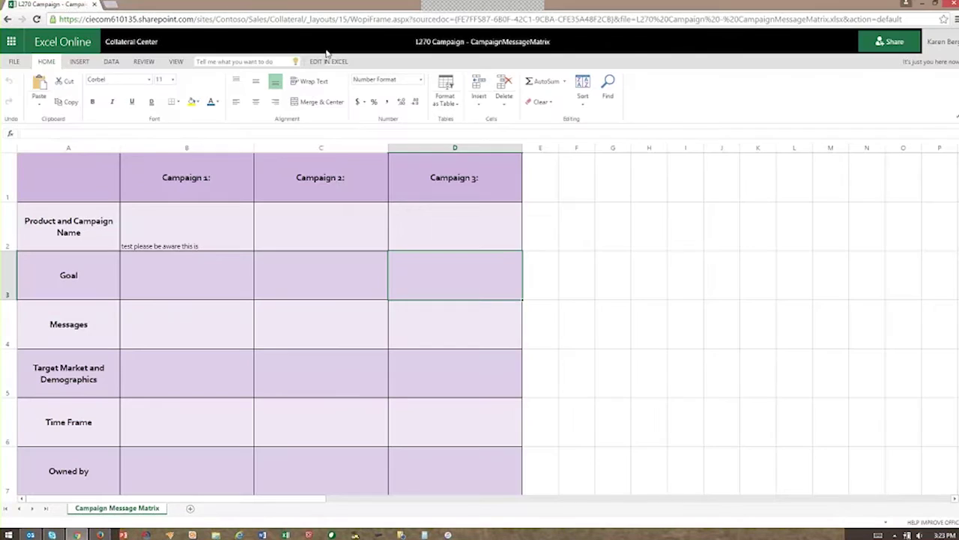
{"action": "left_click", "coordinate": [12, 63]}
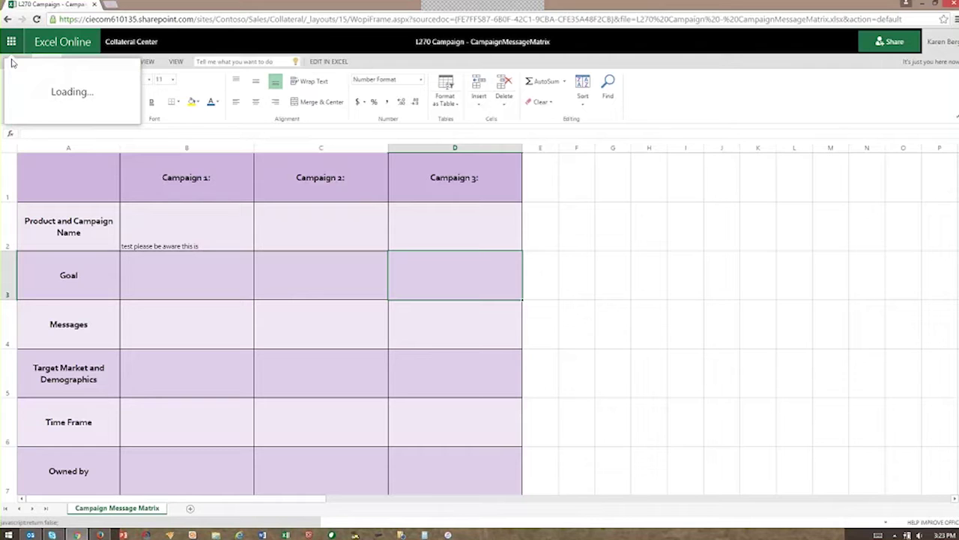
{"action": "left_click", "coordinate": [136, 188]}
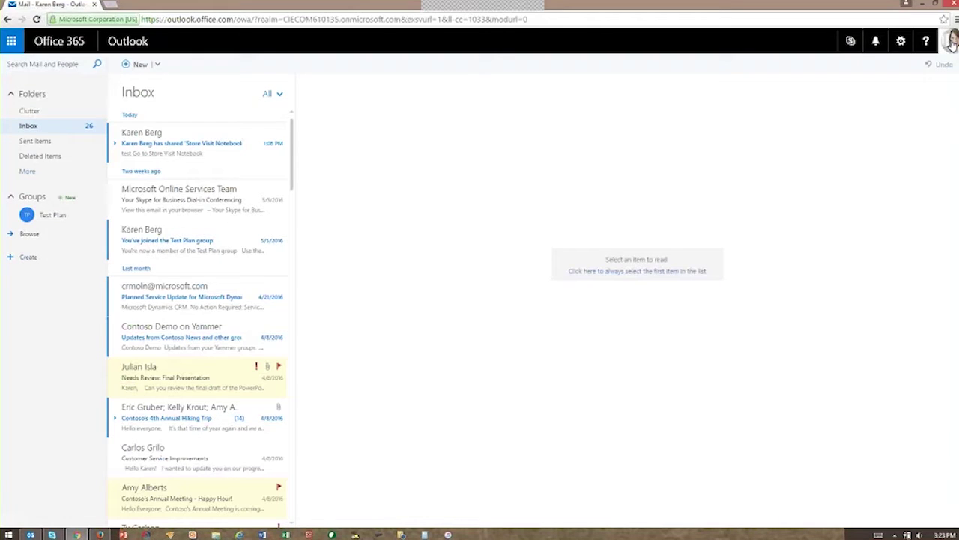
{"action": "left_click", "coordinate": [951, 42]}
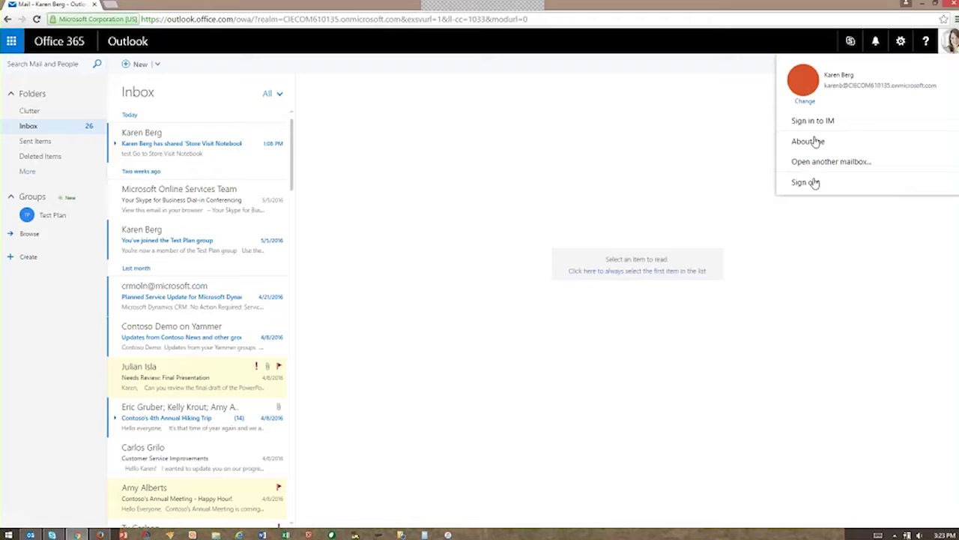
{"action": "left_click", "coordinate": [817, 142]}
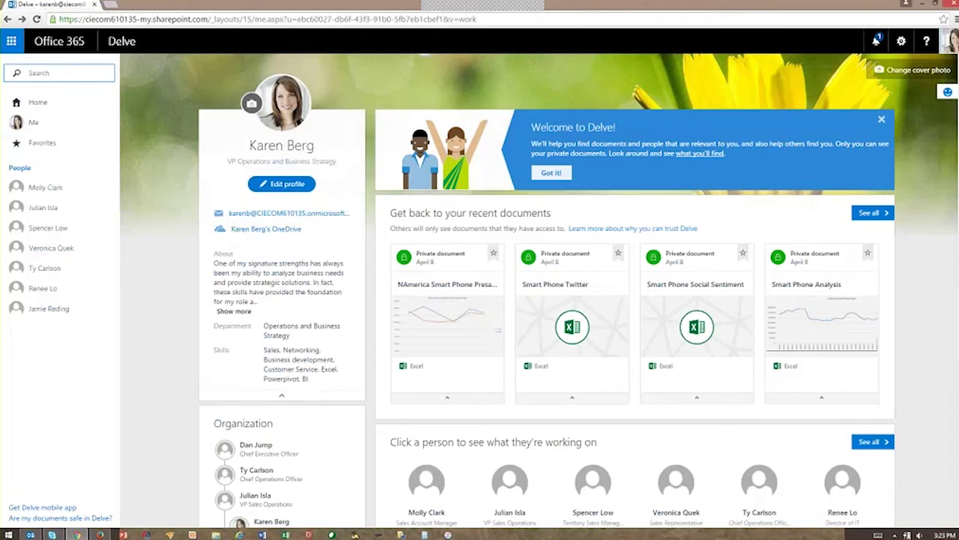
Step: Show the Clutter options from settings, then return to the Mail inbox via the app launcher
{"action": "left_click", "coordinate": [902, 42]}
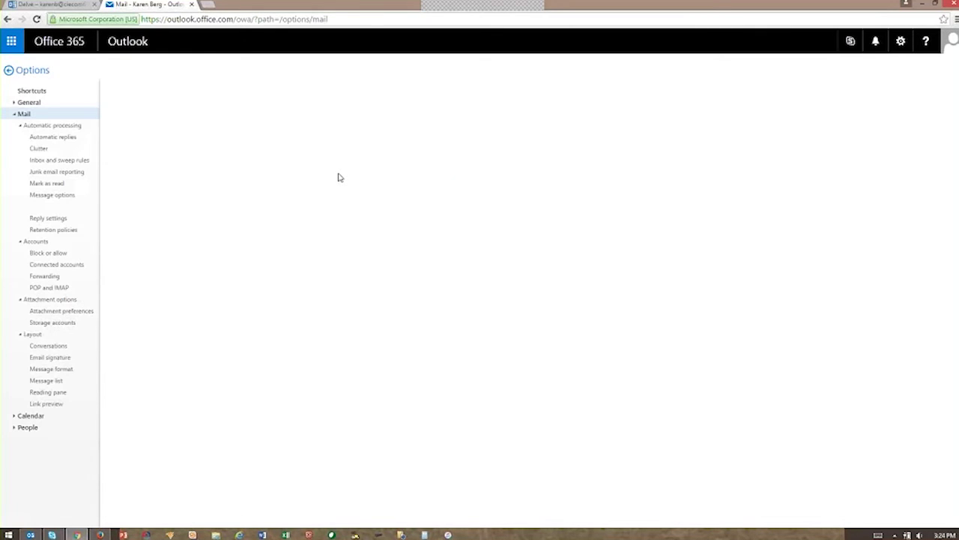
{"action": "left_click", "coordinate": [40, 151]}
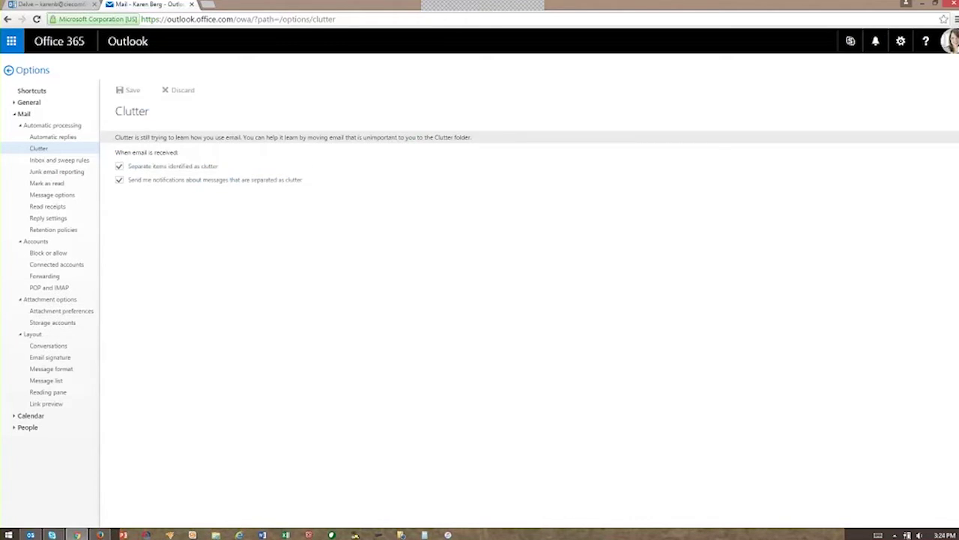
{"action": "left_click", "coordinate": [12, 42]}
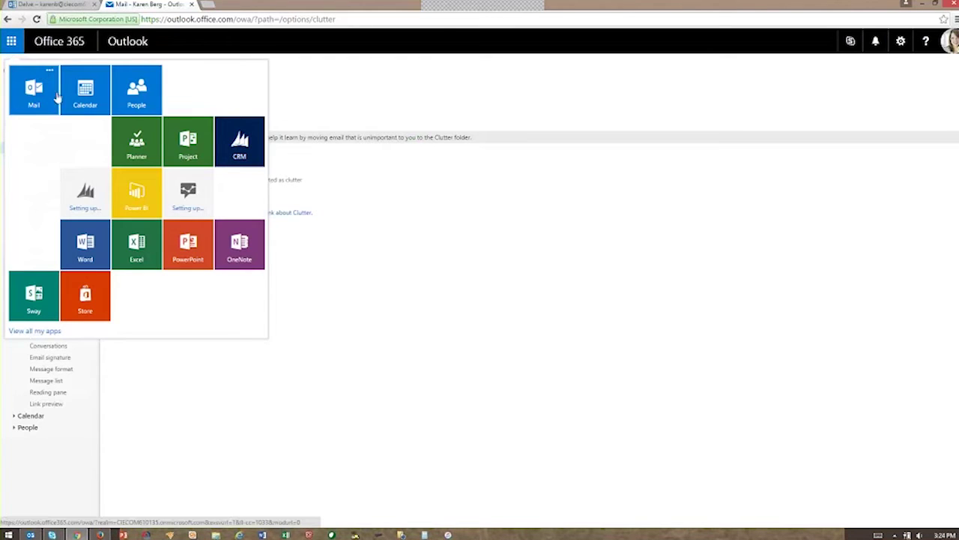
{"action": "left_click", "coordinate": [46, 90]}
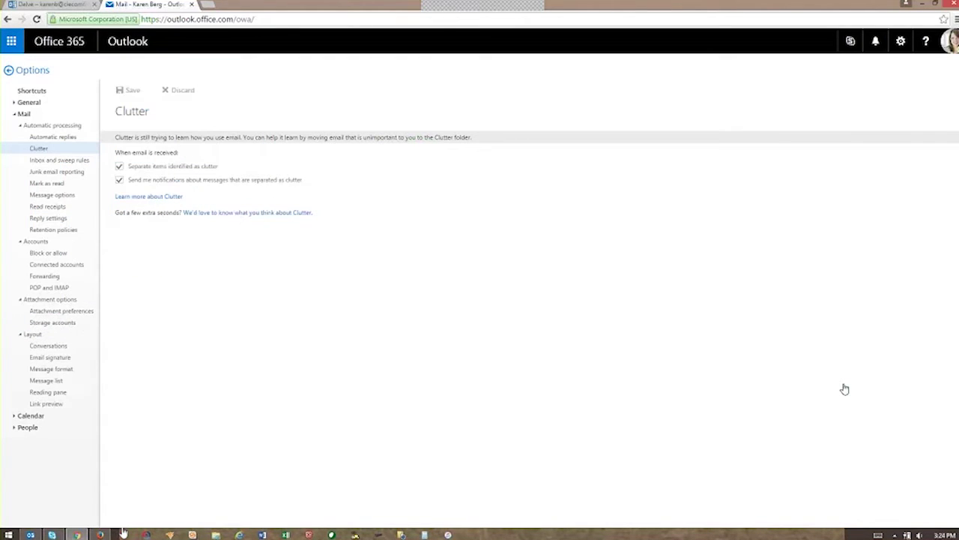